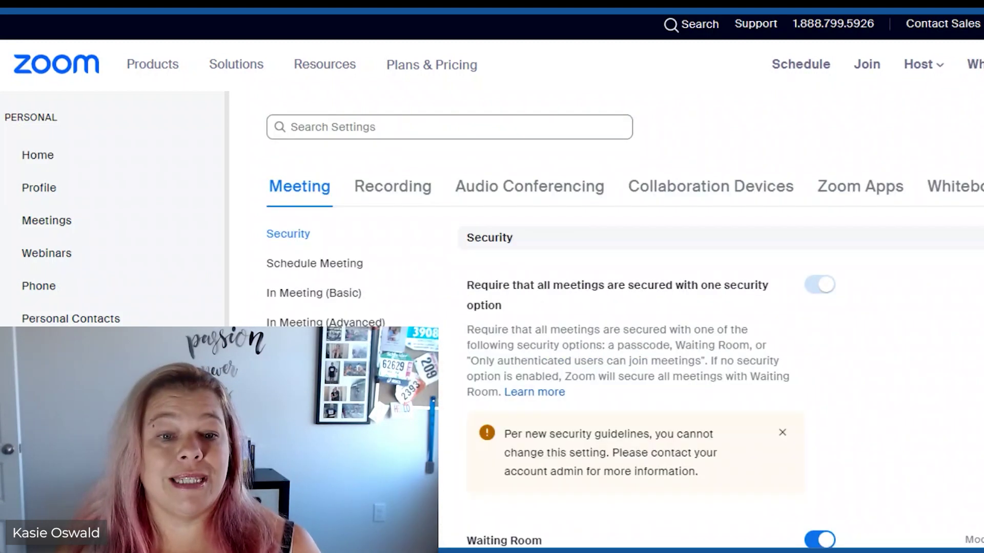
- Examine the livestreaming options in the advanced in-meeting settings, including the allowed streaming services
scroll(596, 370, "down", 20)
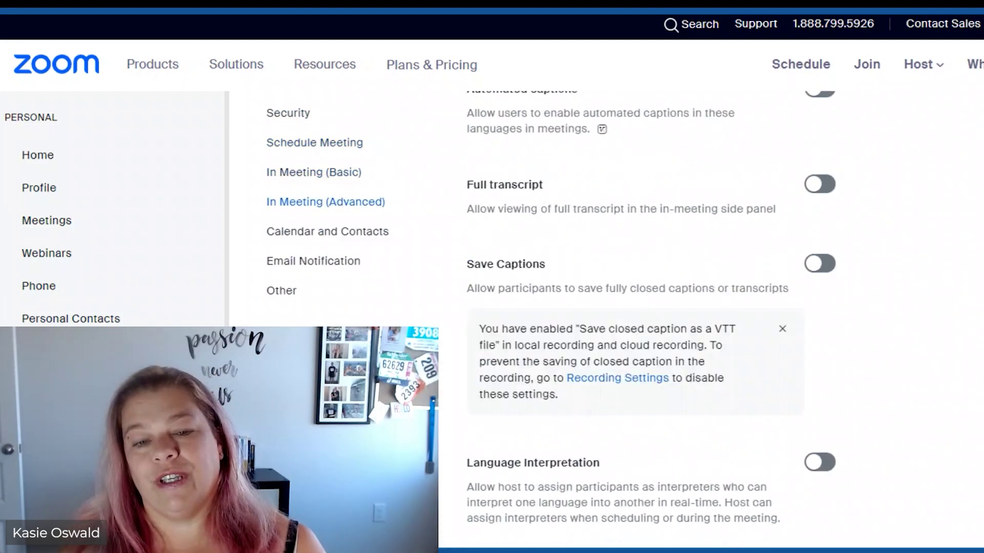
scroll(596, 369, "up", 3)
scroll(596, 369, "up", 15)
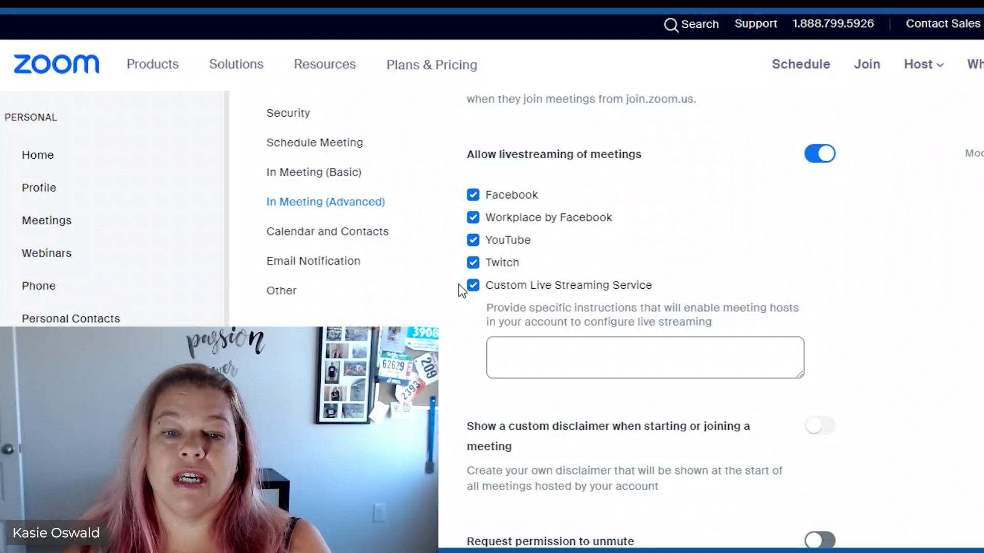
scroll(728, 215, "down", 1)
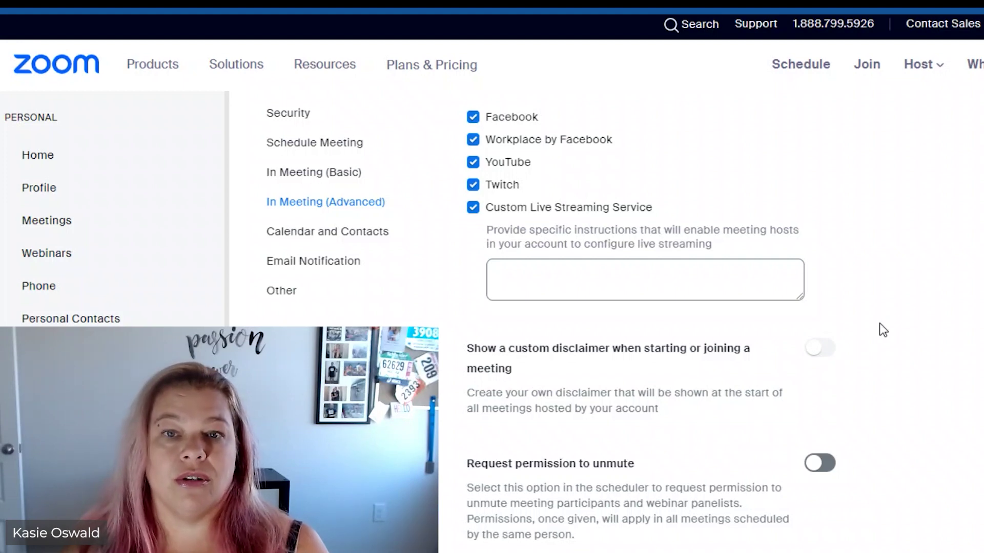
scroll(894, 339, "down", 10)
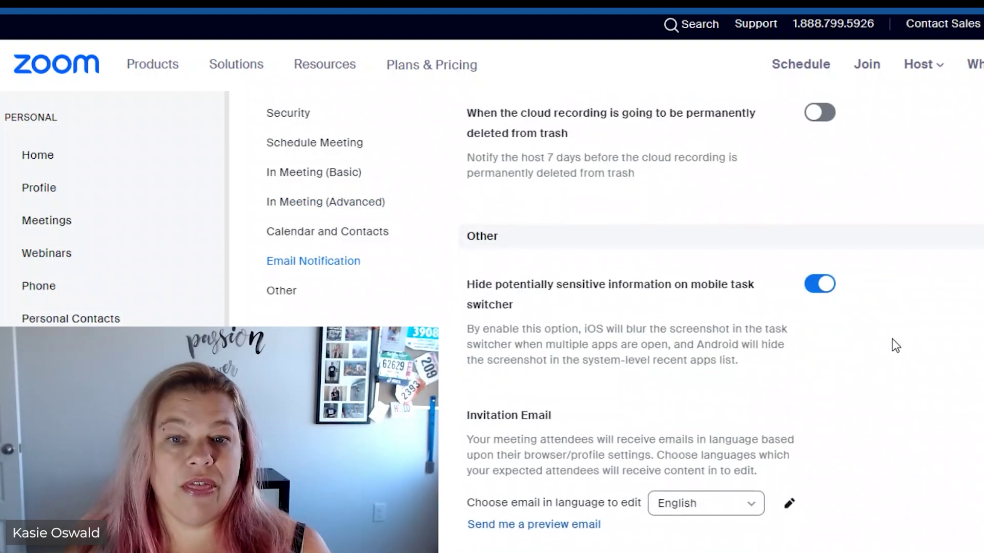
scroll(892, 339, "down", 1)
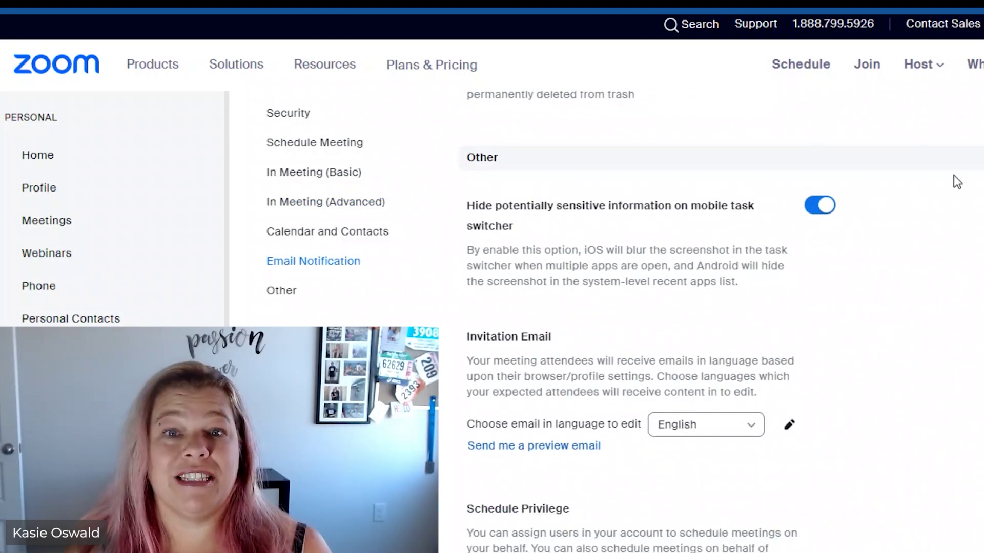
- Start scheduling a new meeting and set its topic to "Meet Piano Teacher" followed by the teacher's first name
left_click(789, 76)
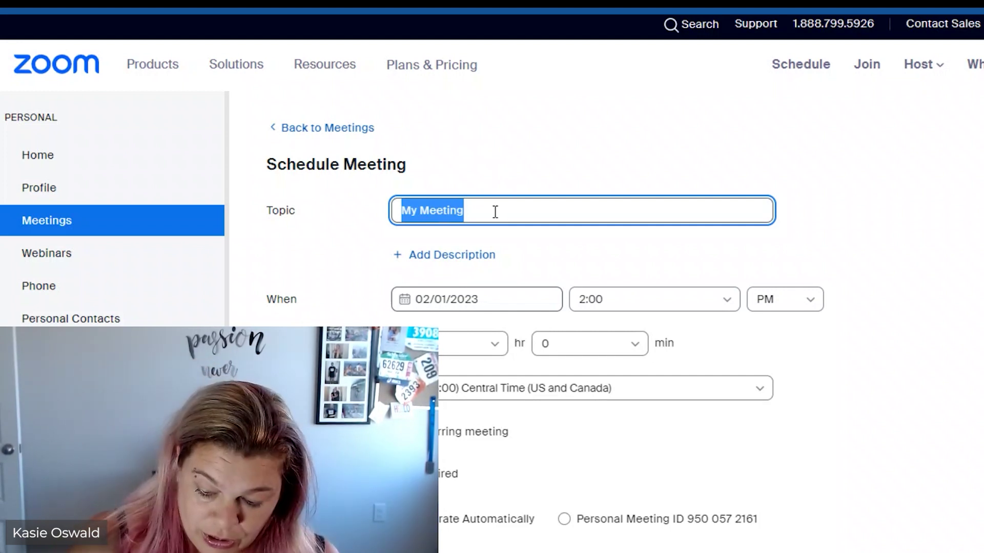
type("Meet ")
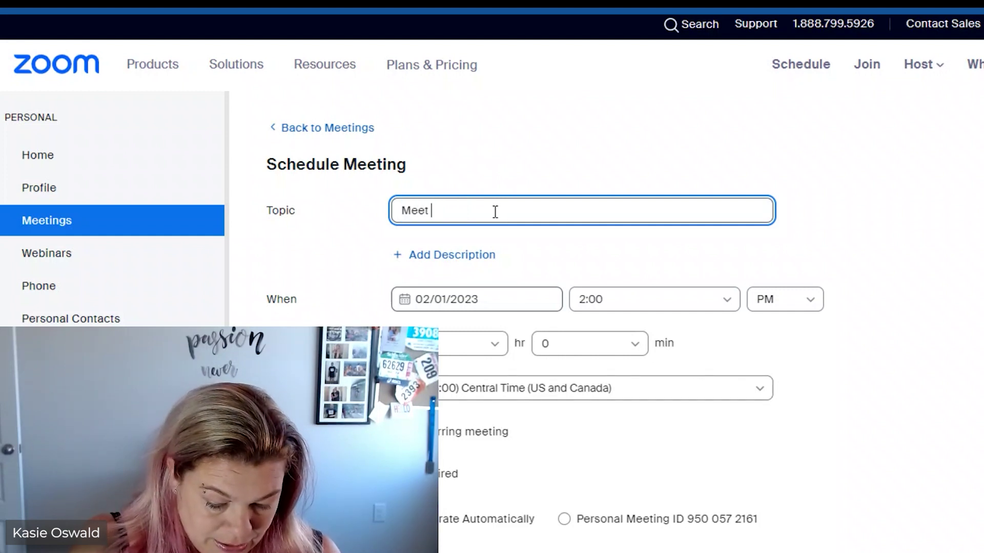
type("Plano Teac")
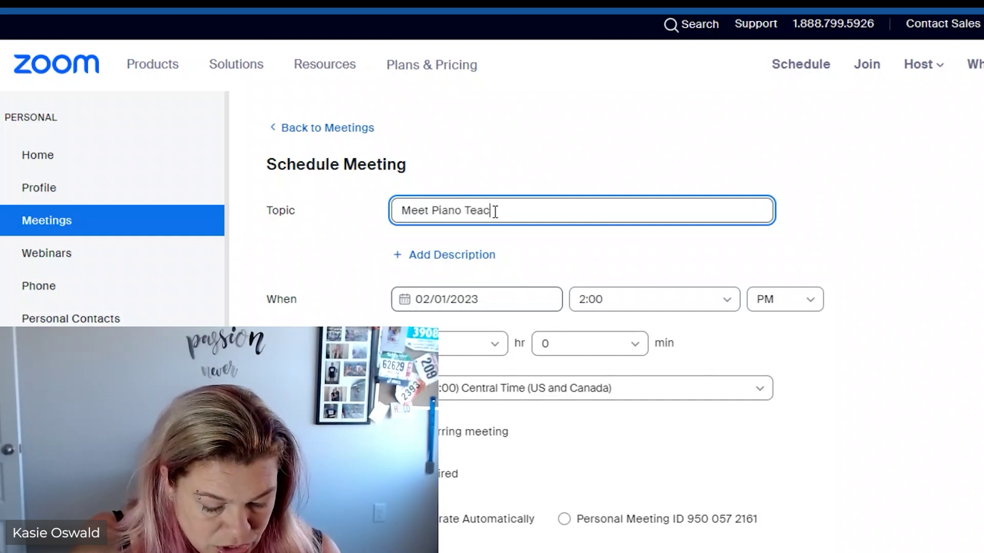
type("her Cheryl")
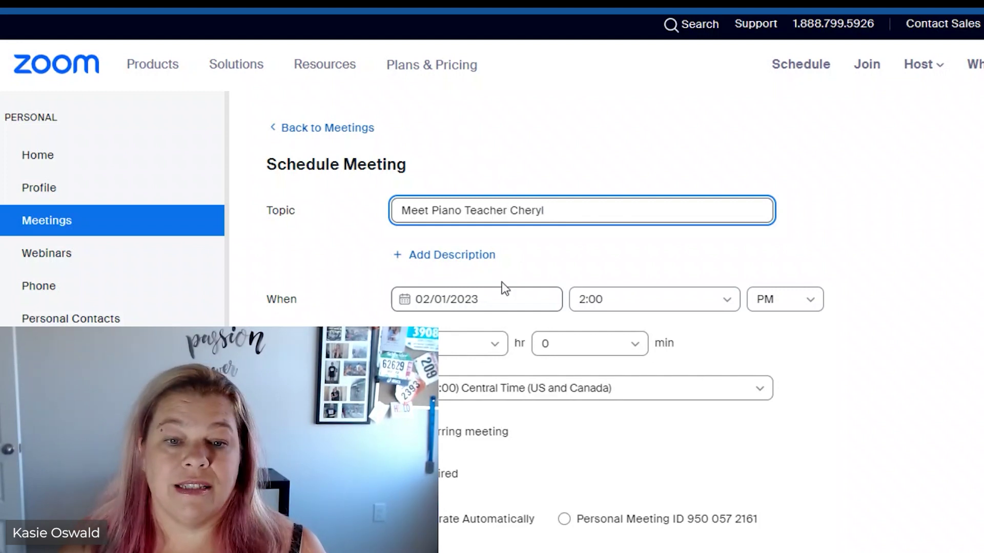
- Schedule the meeting for 02/02/2023 at 08:00 AM, save it, and open its live streaming details
left_click(505, 301)
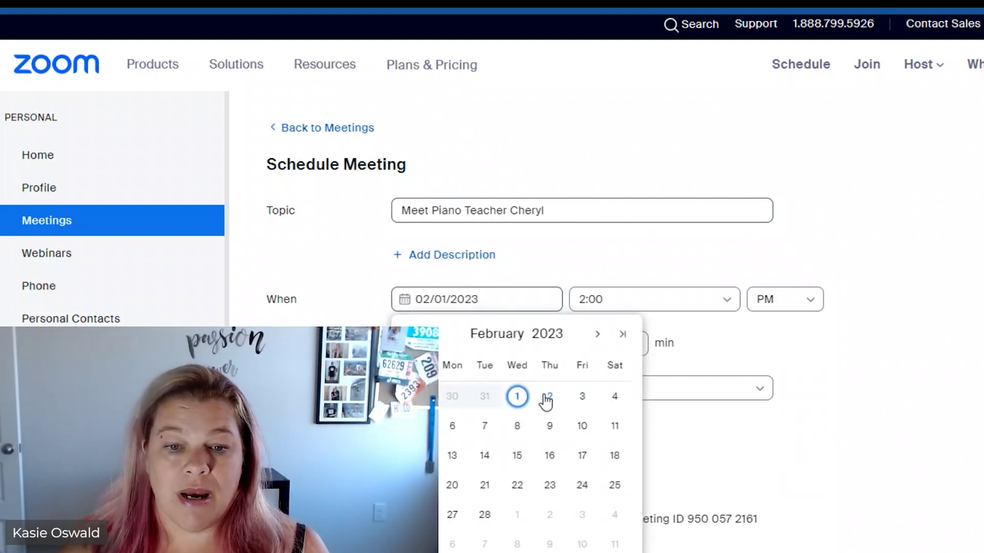
left_click(549, 400)
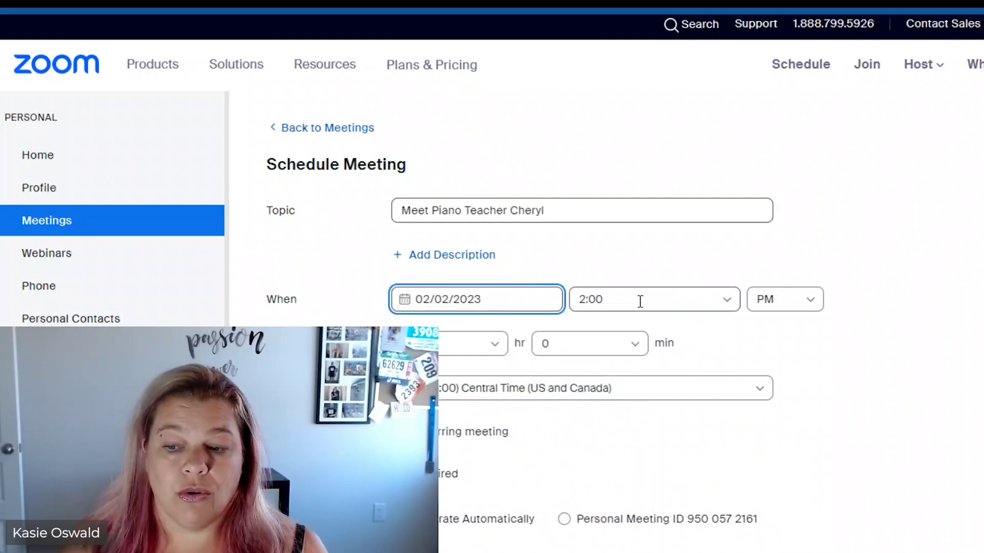
left_click(640, 301)
scroll(621, 433, "down", 5)
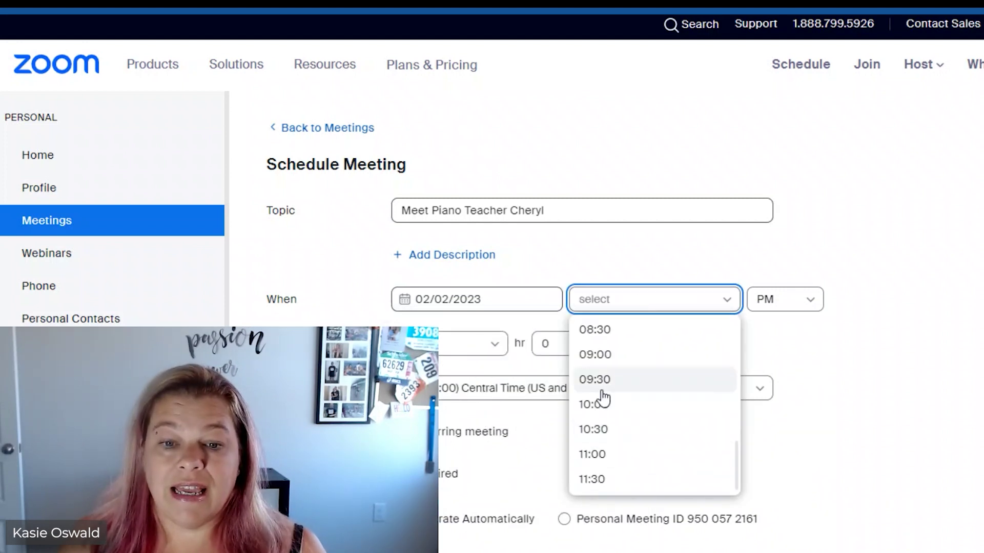
scroll(604, 397, "up", 3)
left_click(605, 386)
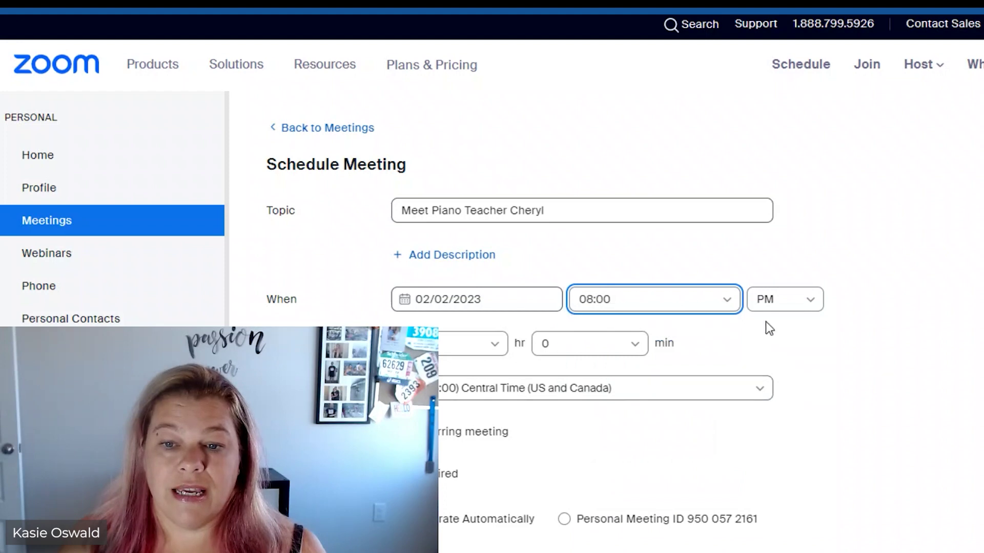
left_click(786, 309)
left_click(786, 323)
scroll(874, 383, "down", 10)
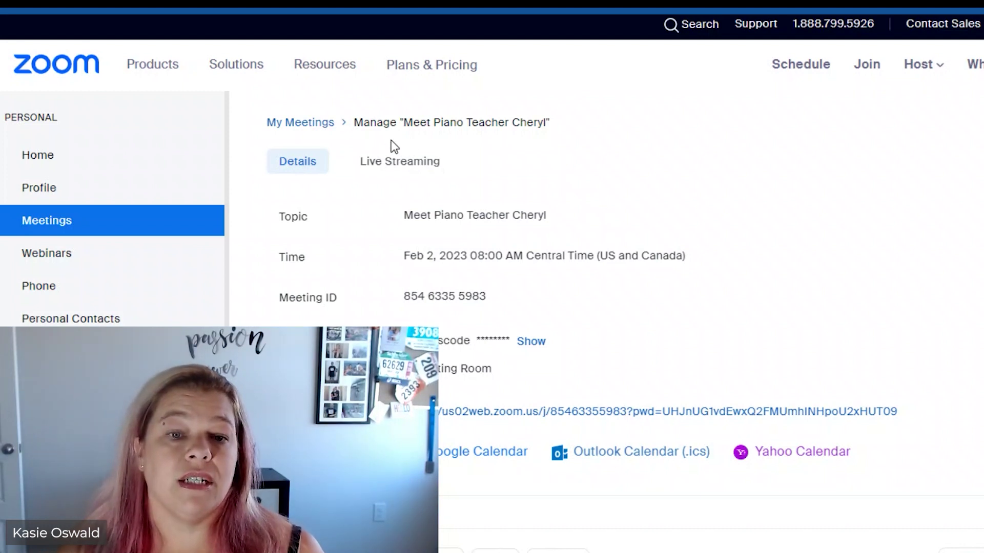
left_click(404, 165)
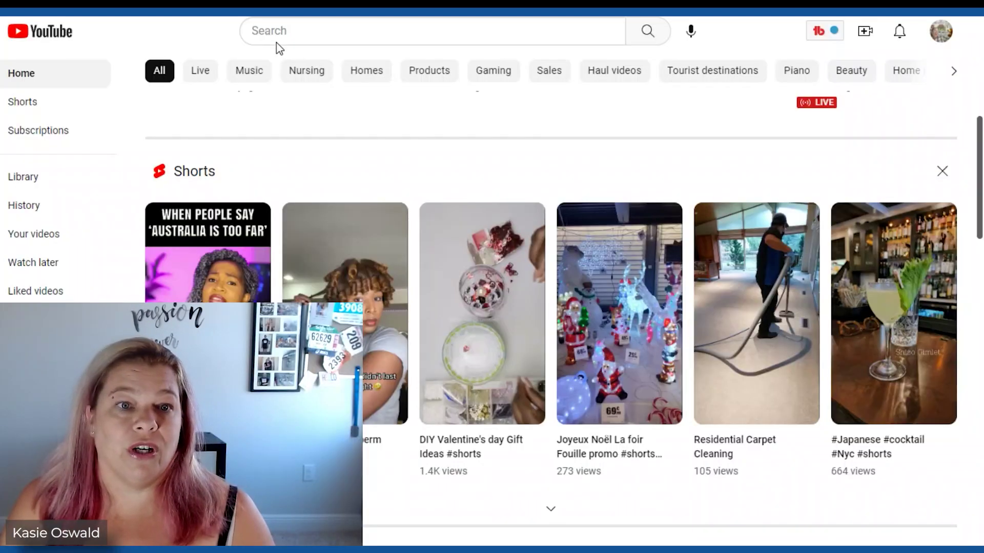
- Switch to YouTube, open the channel's video management page in Studio, and choose to go live
left_click(931, 35)
left_click(768, 110)
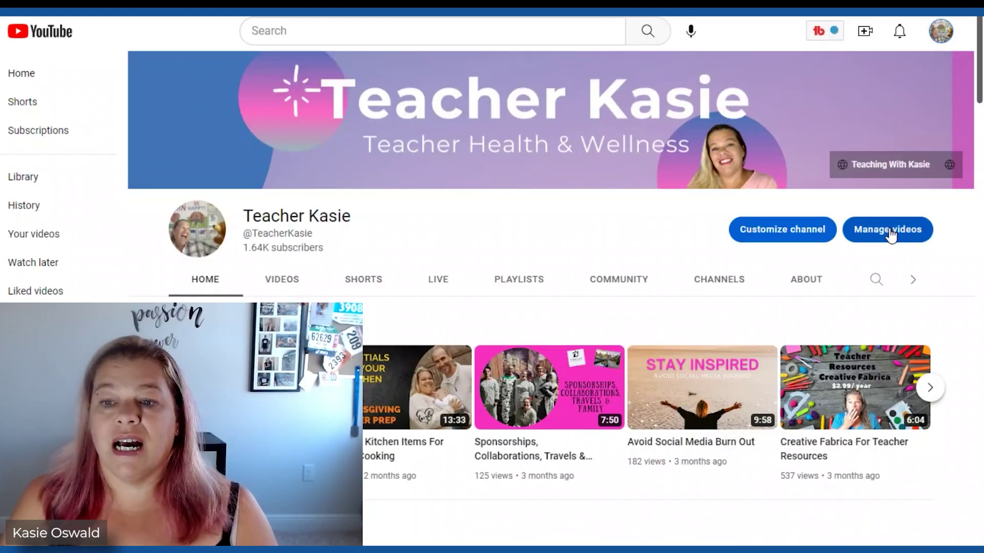
left_click(892, 232)
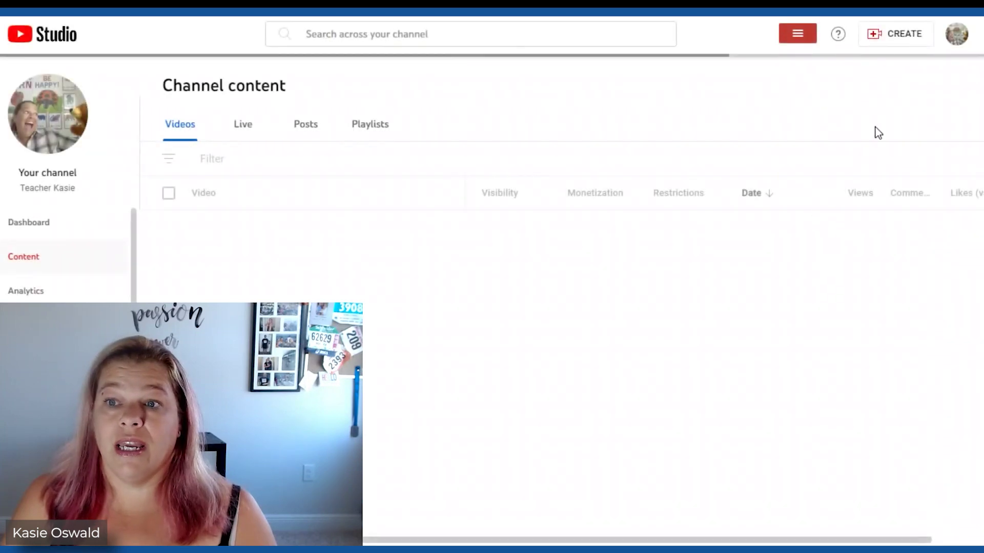
left_click(886, 36)
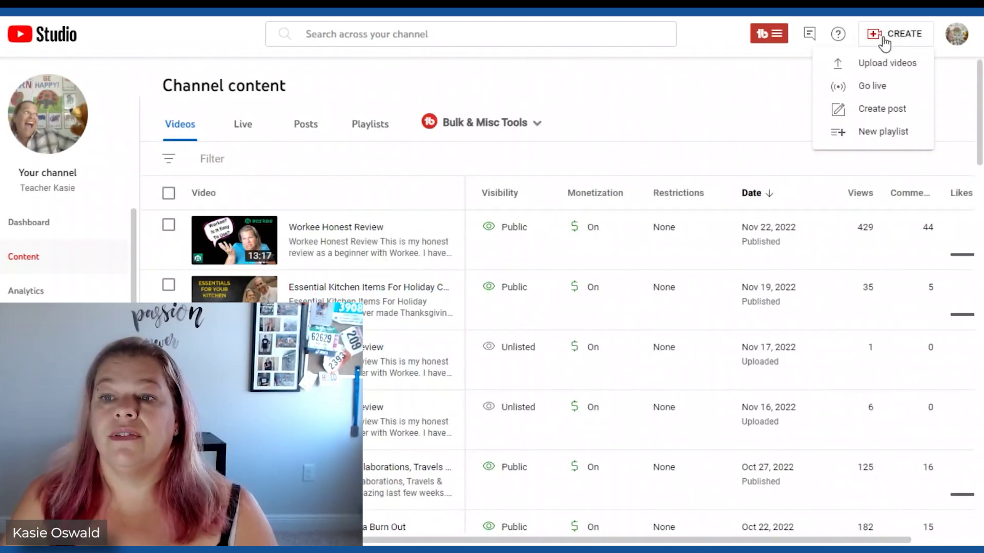
left_click(877, 89)
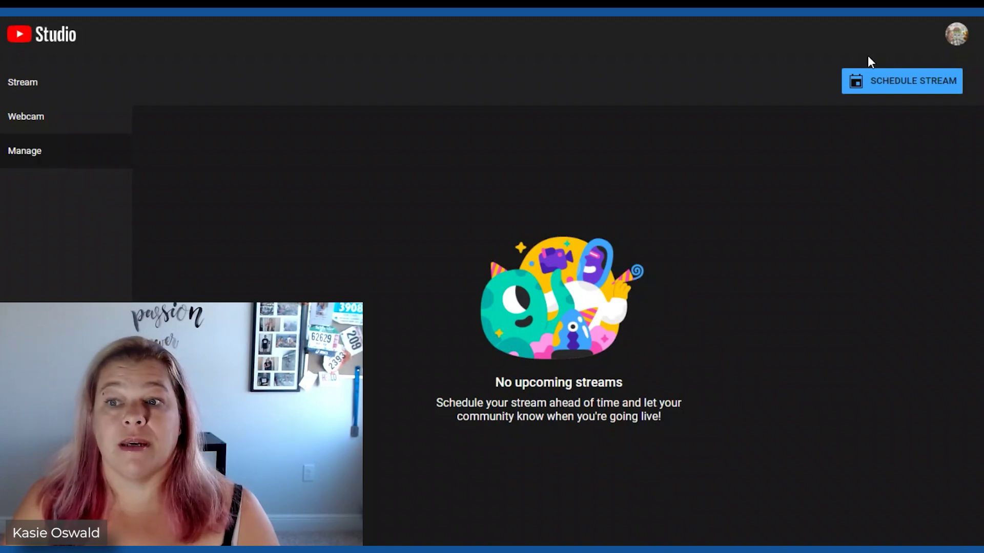
- Create a new scheduled stream and title it "Piano Lessons with" followed by the teacher's first name
left_click(889, 90)
left_click(523, 370)
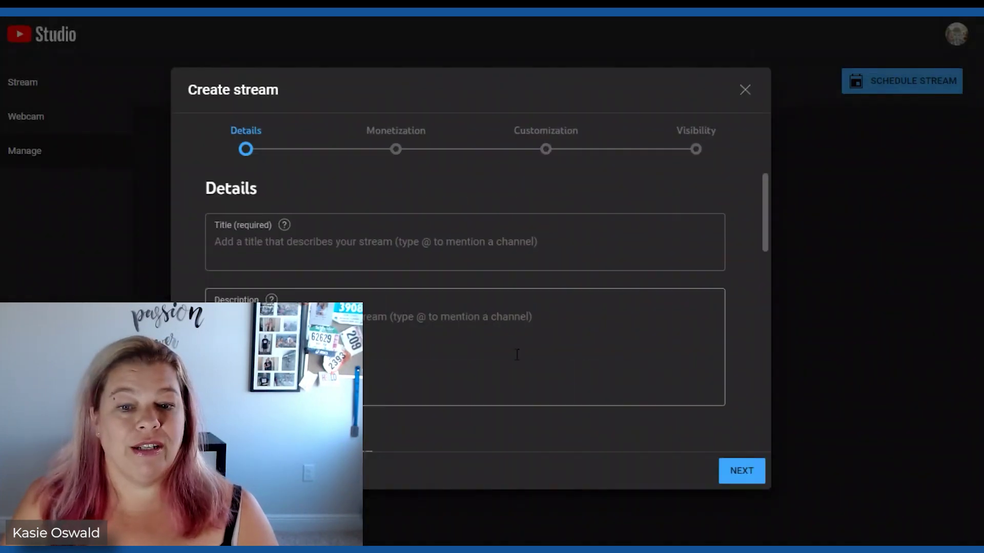
left_click(328, 242)
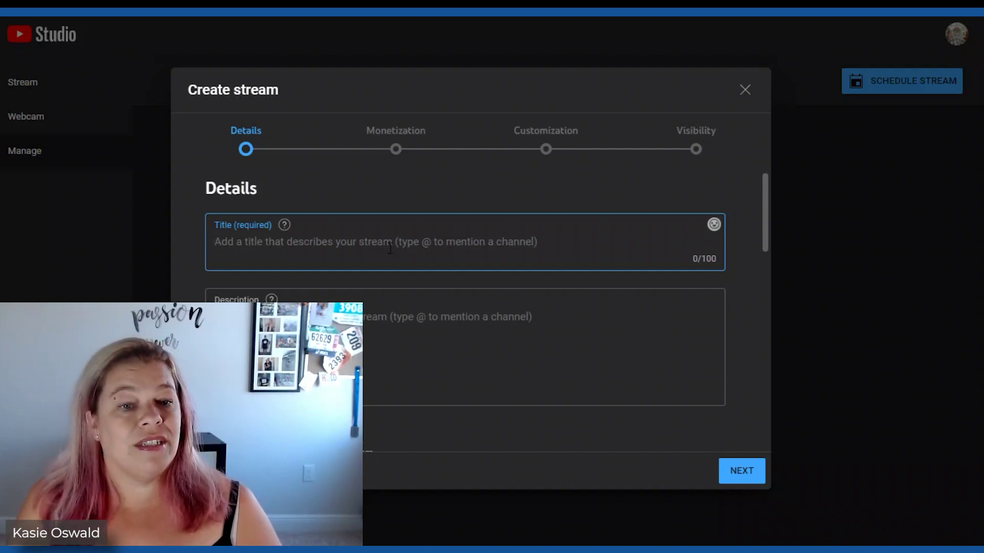
type("Piano")
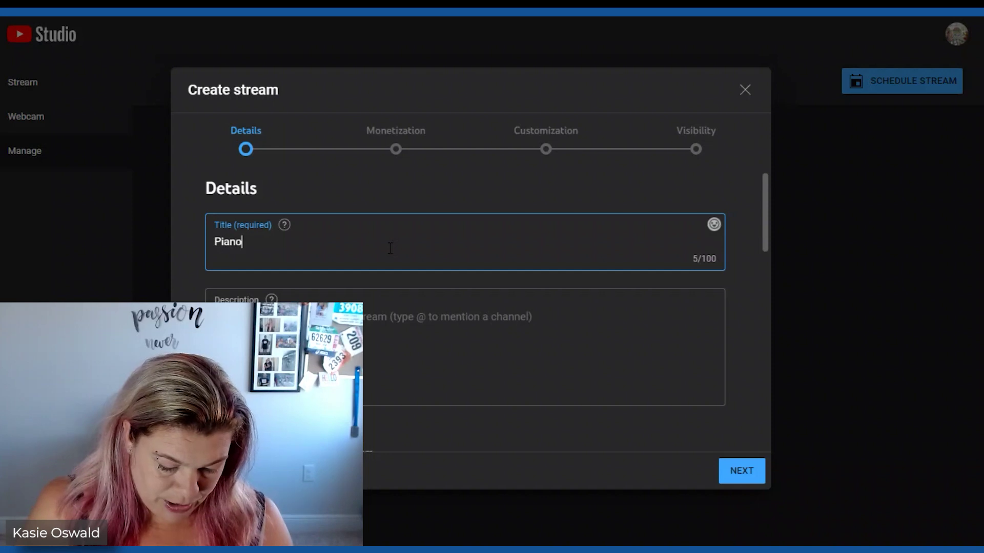
type(" Lessons ")
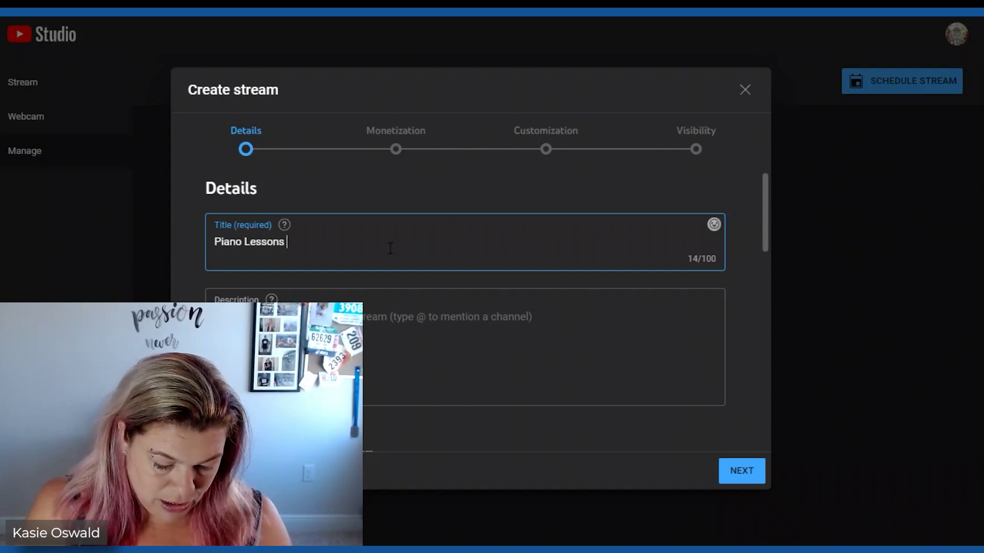
type("with Cheryl")
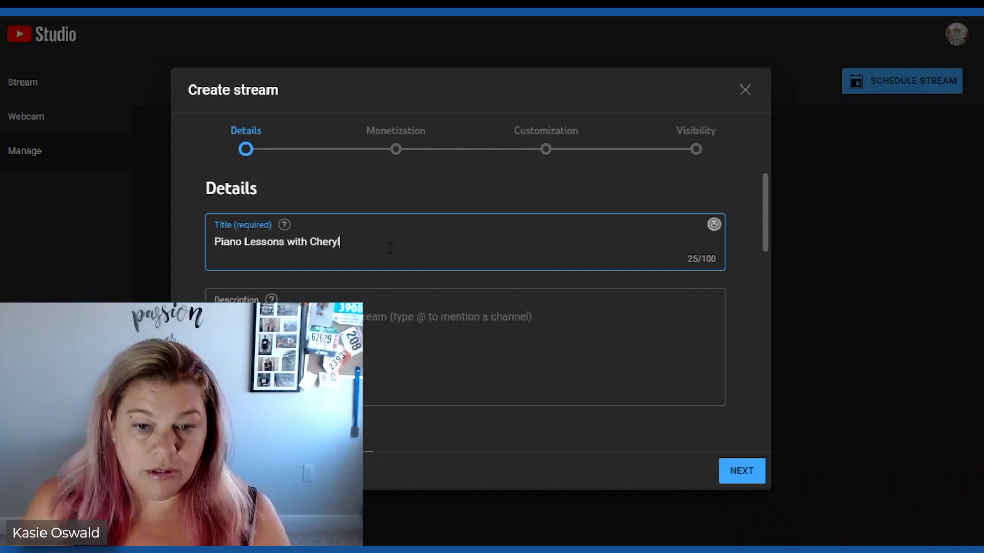
- Leave the stream description empty and set the stream's category to Education
left_click(389, 329)
scroll(397, 329, "down", 4)
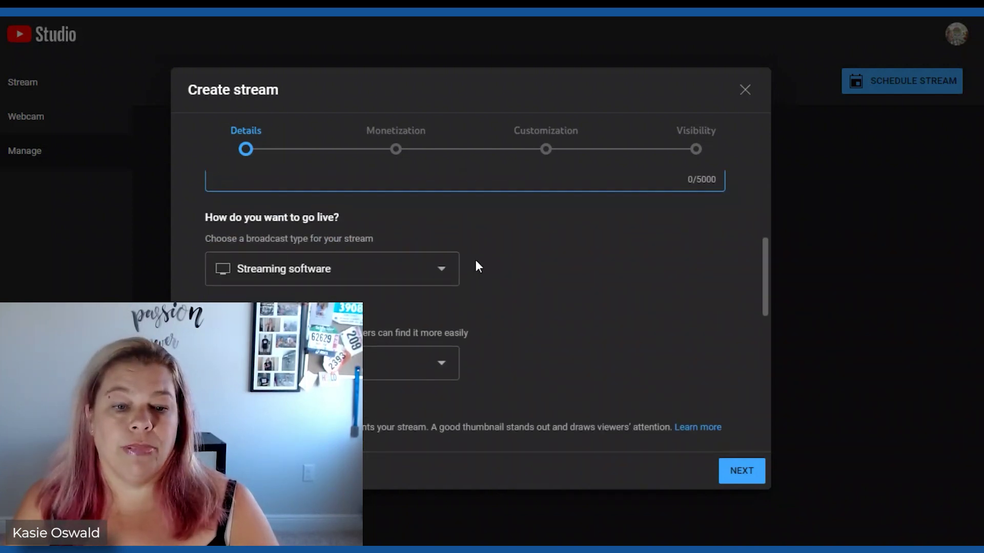
scroll(365, 331, "down", 1)
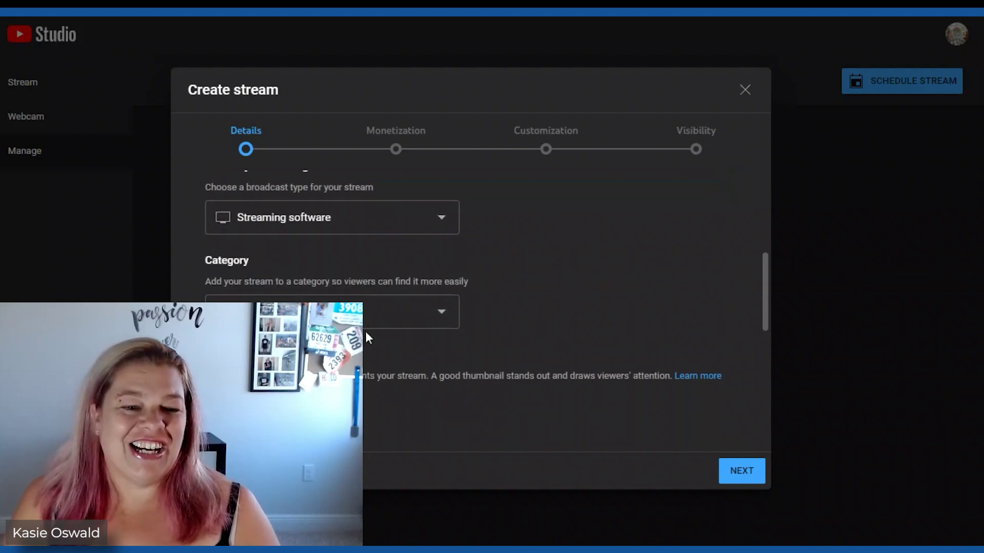
scroll(349, 308, "up", 1)
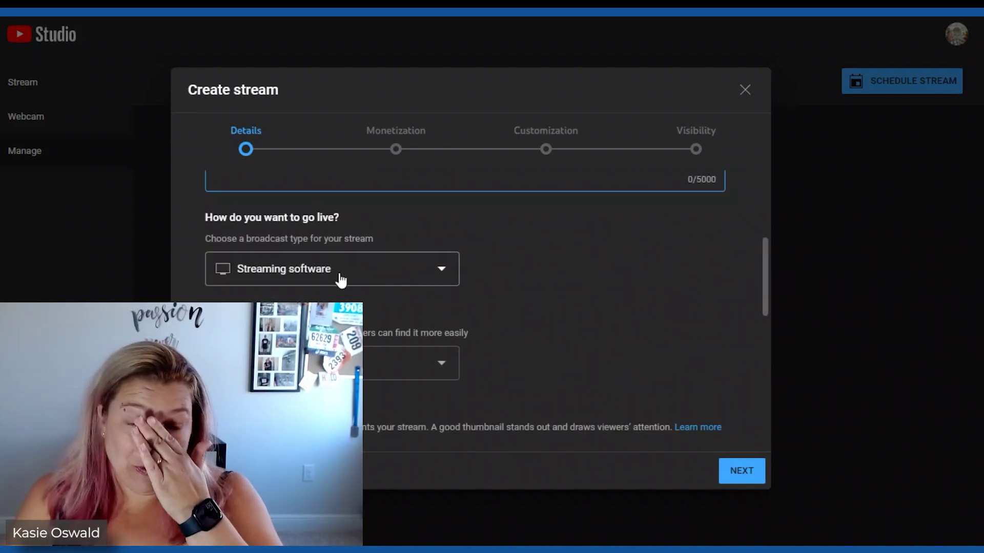
left_click(379, 363)
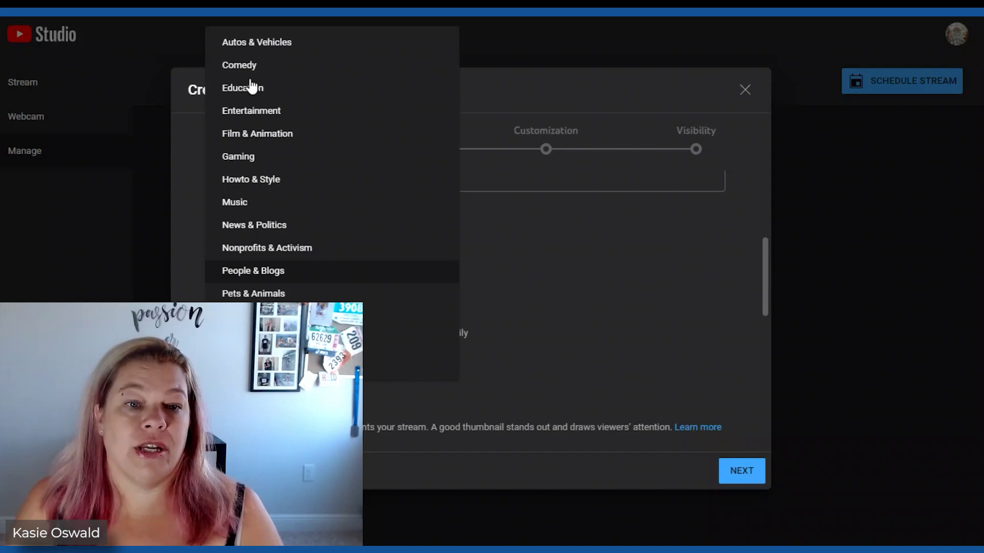
left_click(243, 88)
- Upload the "Grey Simple Playing Piano" image as the stream's thumbnail
scroll(261, 195, "down", 5)
left_click(261, 192)
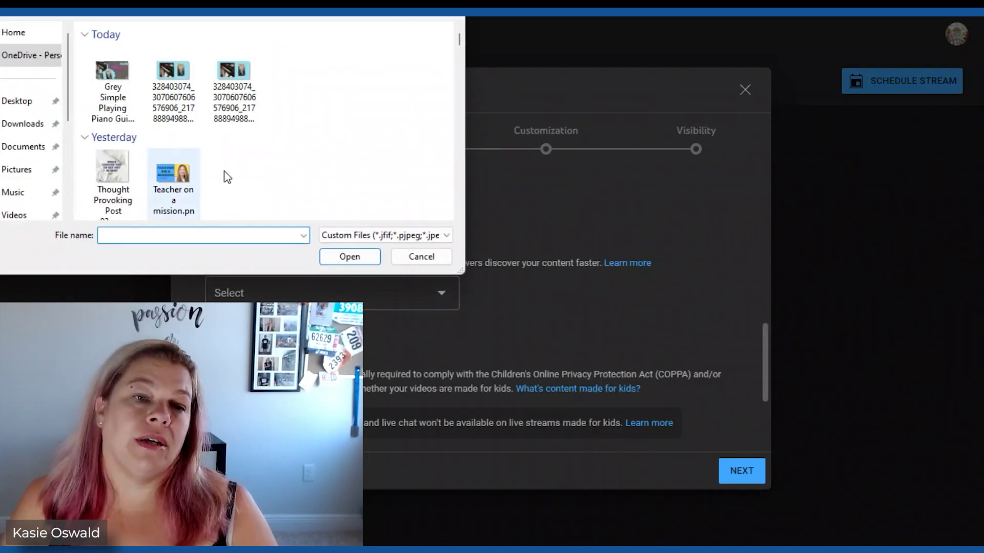
double_click(112, 77)
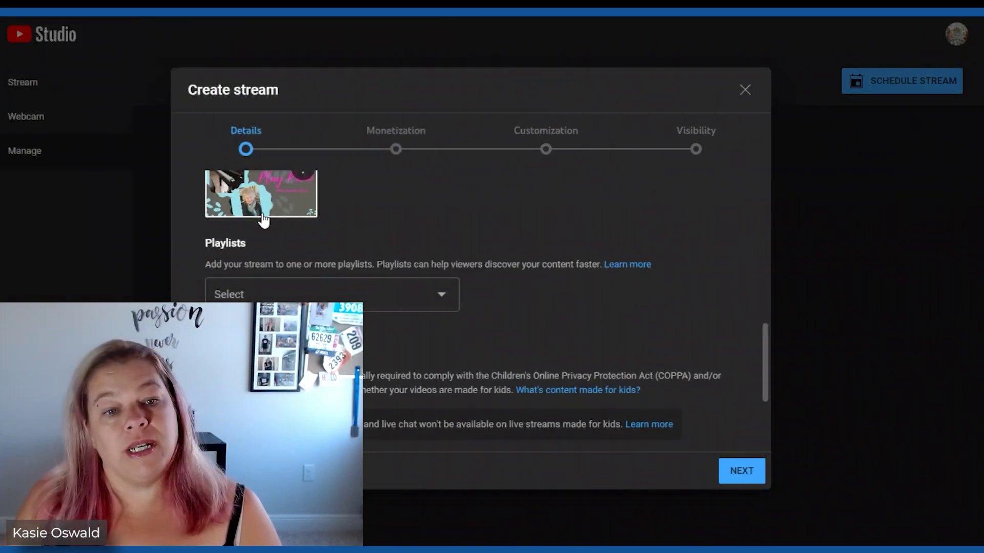
- Add the stream to the "Meet the Teacher Interviews" playlist
scroll(307, 226, "up", 2)
left_click(348, 367)
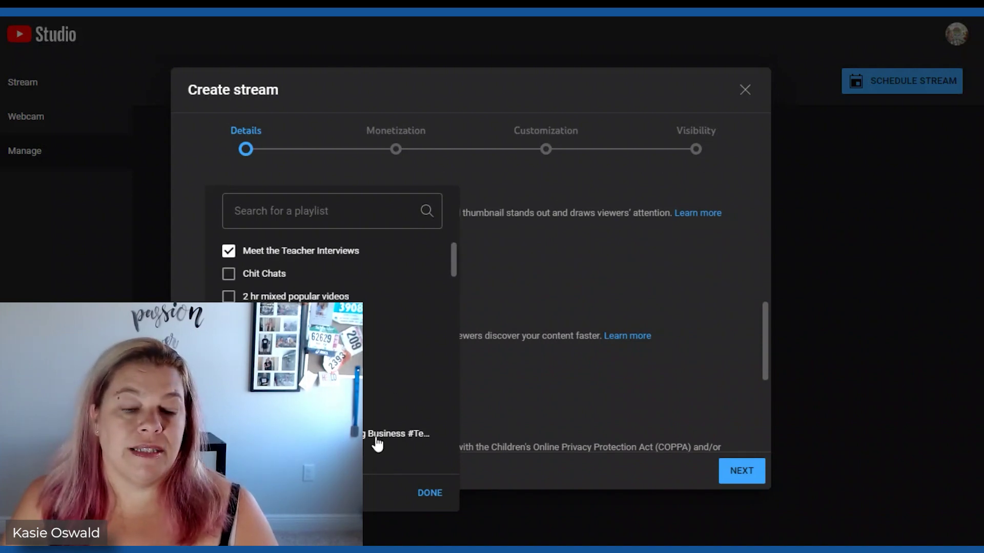
left_click(430, 493)
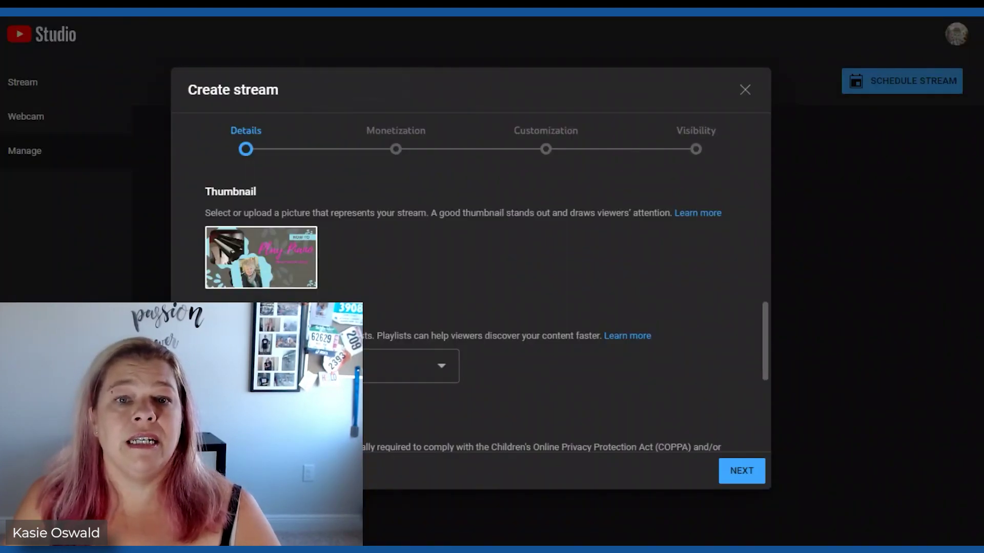
- Accept the remaining stream details and turn monetization on for the stream
scroll(445, 267, "down", 4)
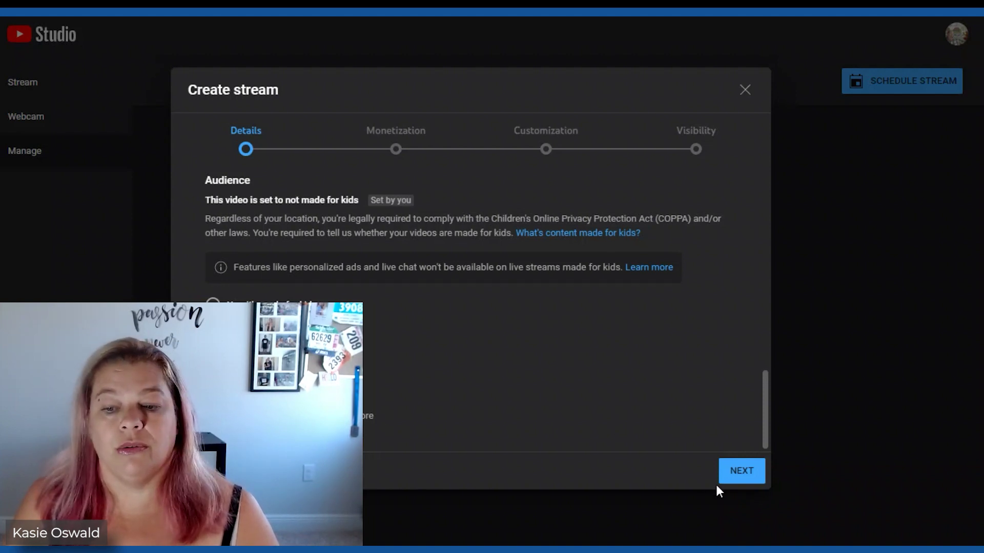
left_click(741, 471)
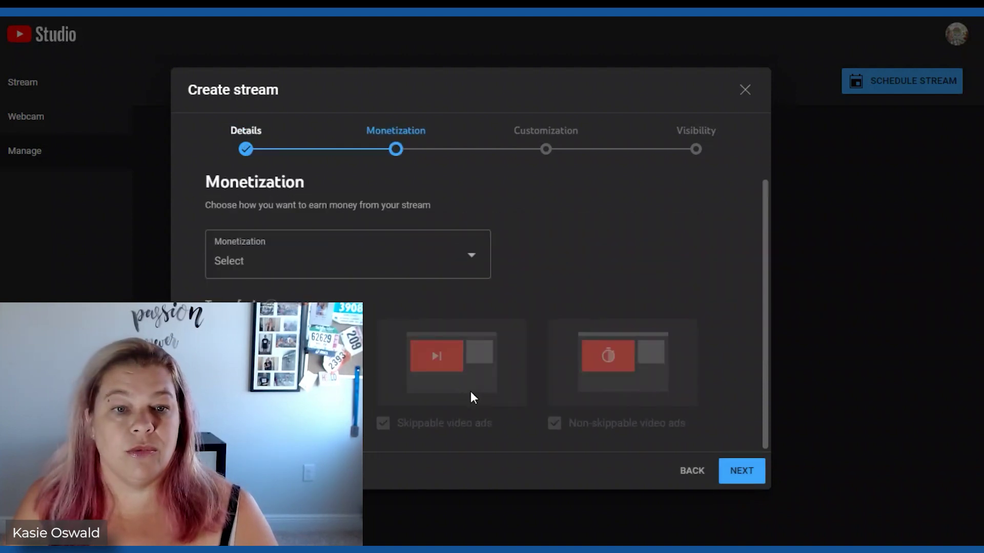
left_click(275, 276)
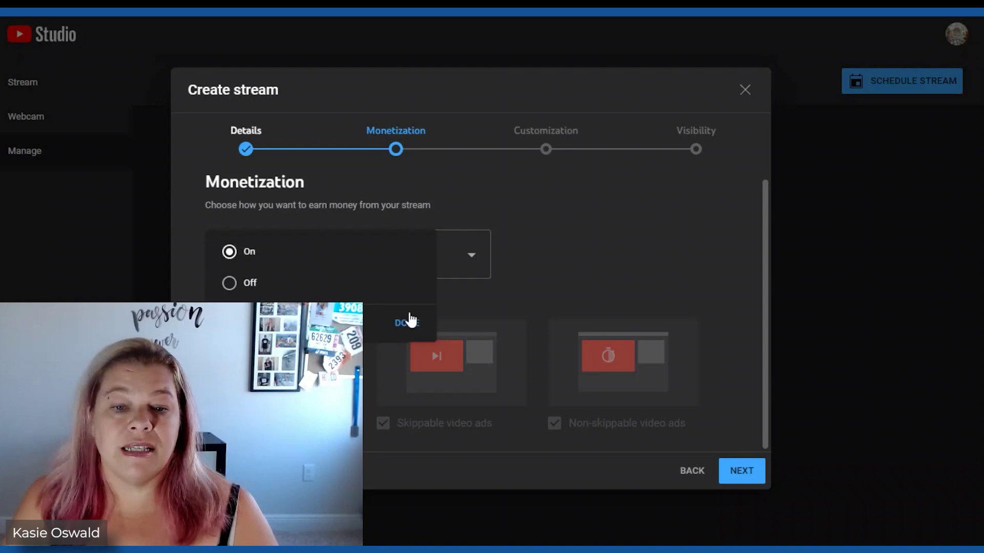
left_click(411, 323)
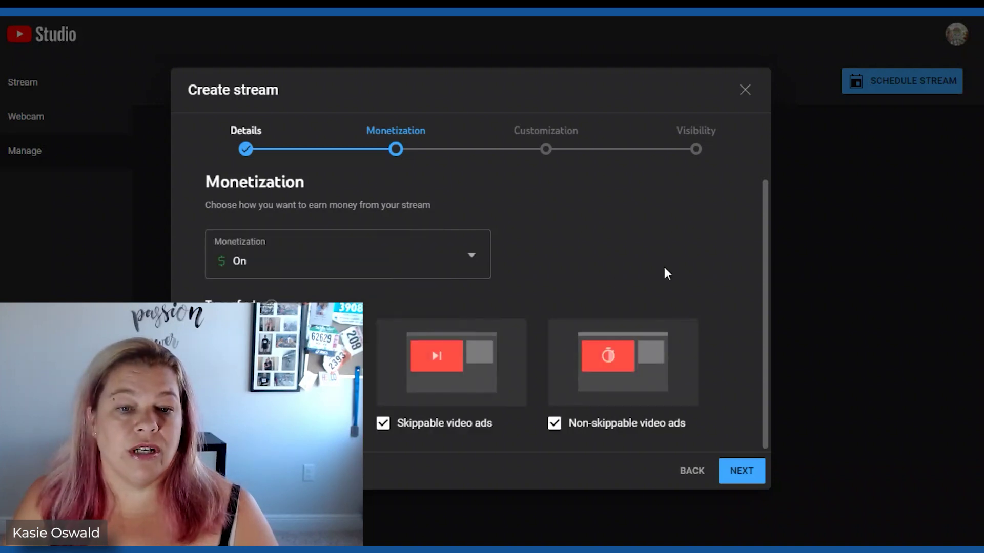
- Keep the default customization and visibility settings and finish creating the scheduled stream
left_click(743, 474)
left_click(738, 482)
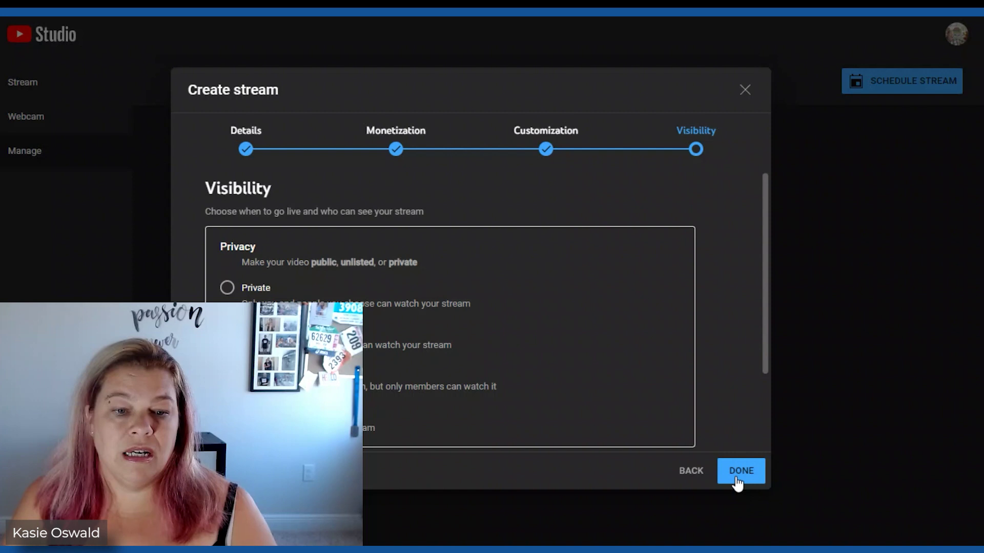
left_click(738, 482)
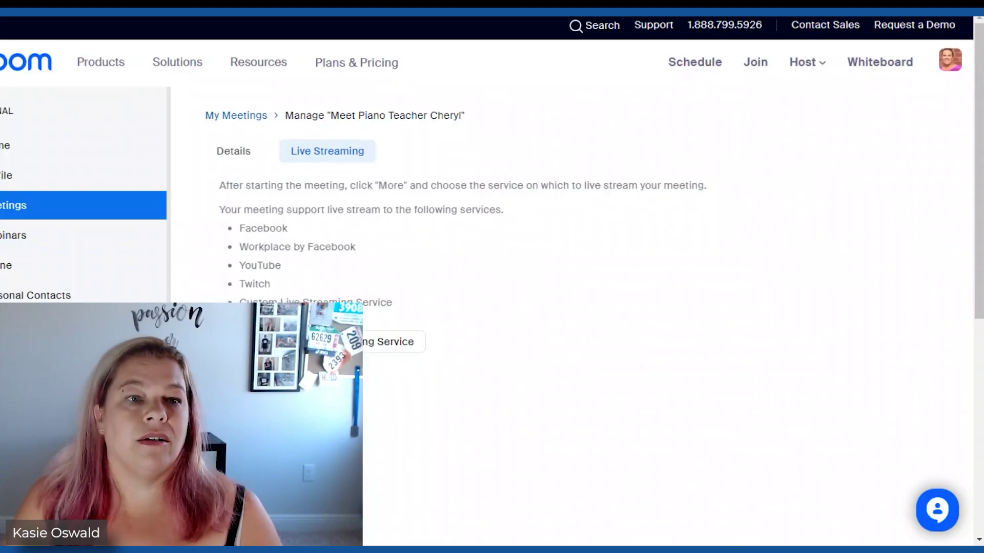
- Switch to the Zoom meeting's live streaming settings, open the custom streaming service configuration, and paste the YouTube stream key
left_click(390, 342)
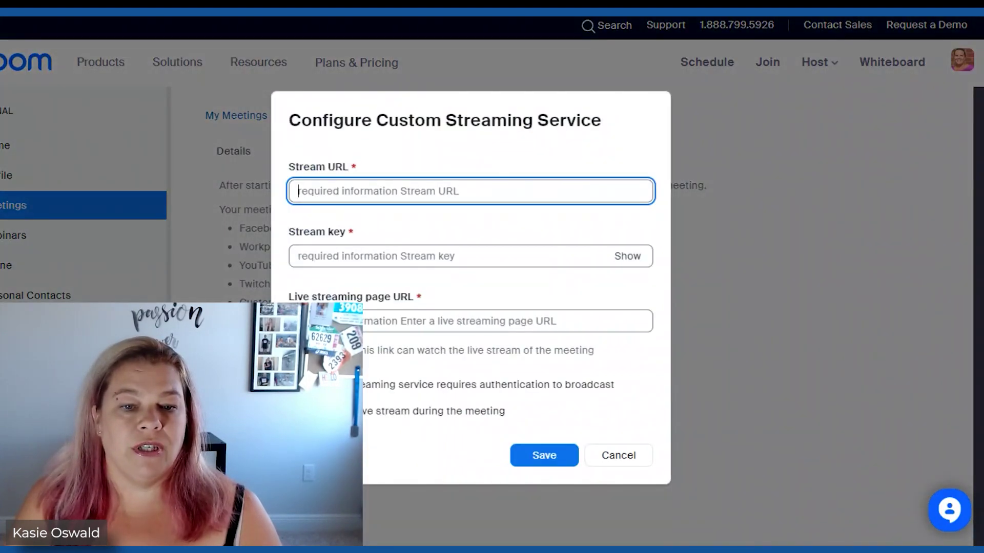
left_click(302, 255)
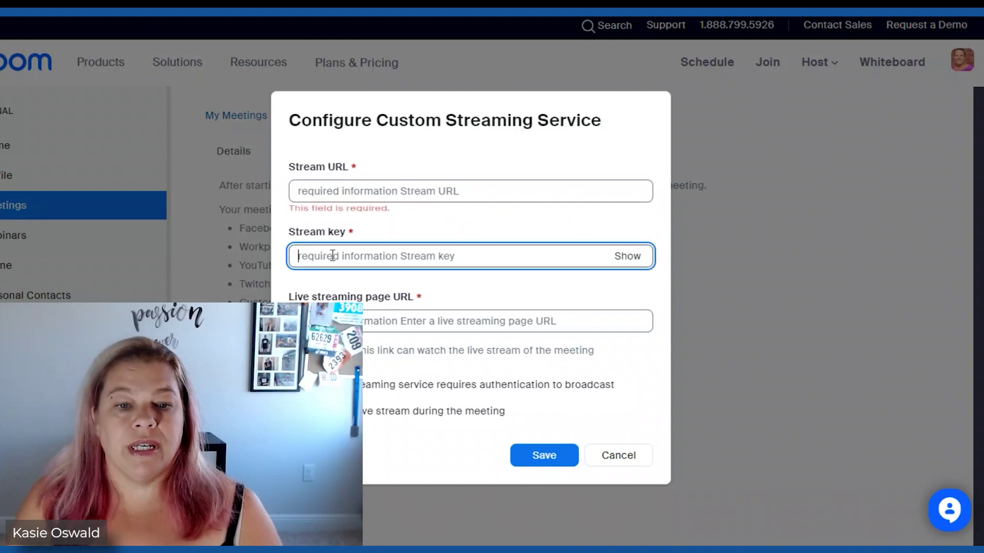
right_click(331, 255)
left_click(372, 141)
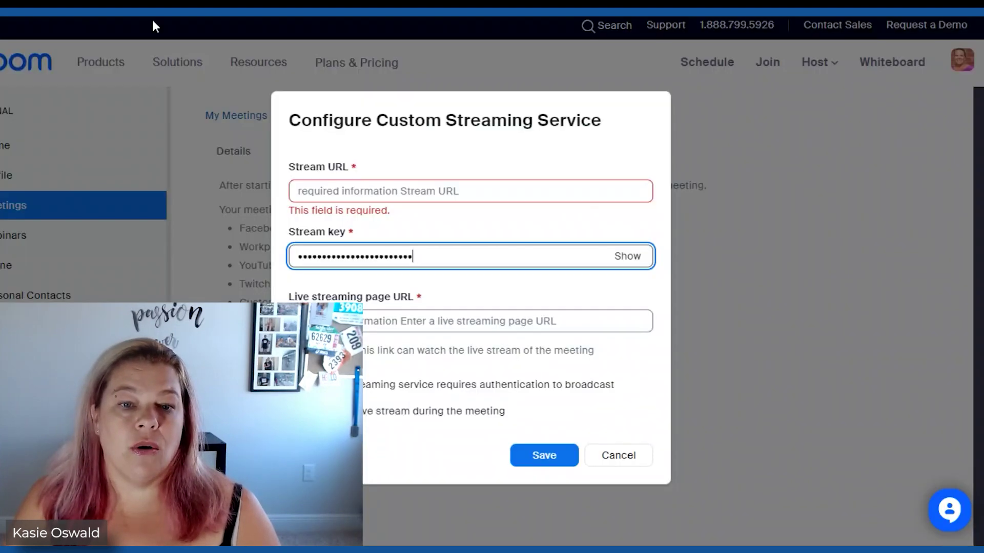
- Paste rtmp://a.rtmp.youtube.com/live2 as the custom streaming service's stream URL
left_click(323, 188)
right_click(324, 190)
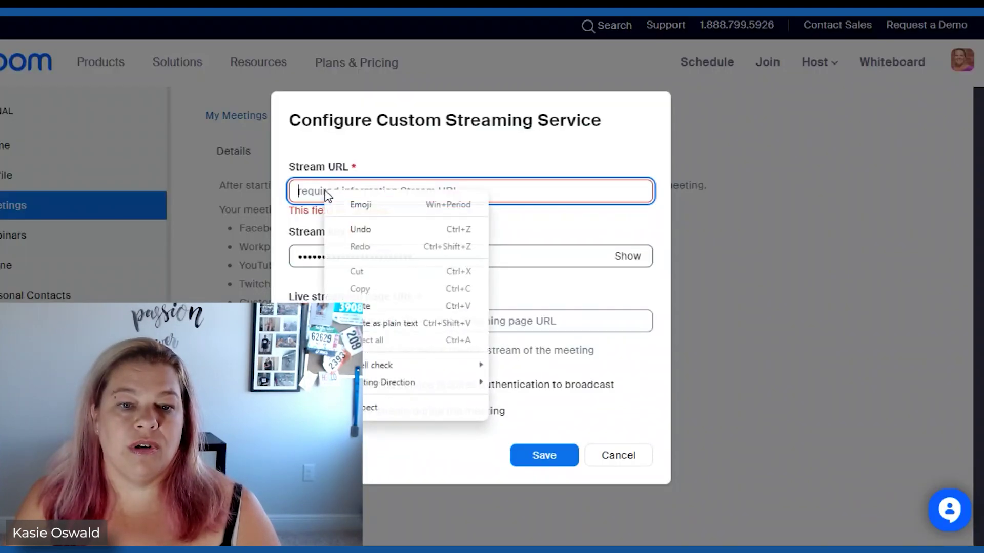
left_click(338, 303)
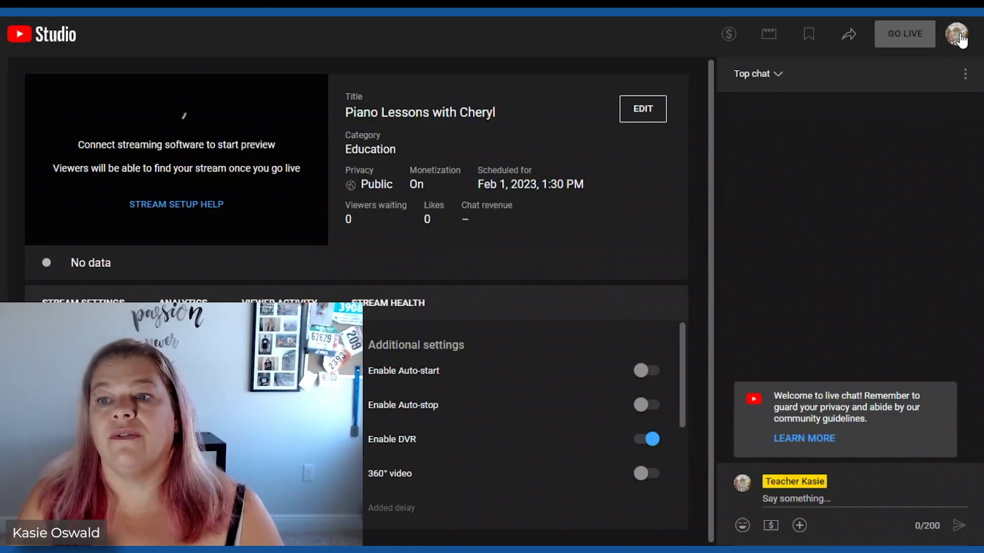
- Switch to YouTube Studio and open the upcoming piano lessons stream's details from the channel's live content for editing
left_click(956, 35)
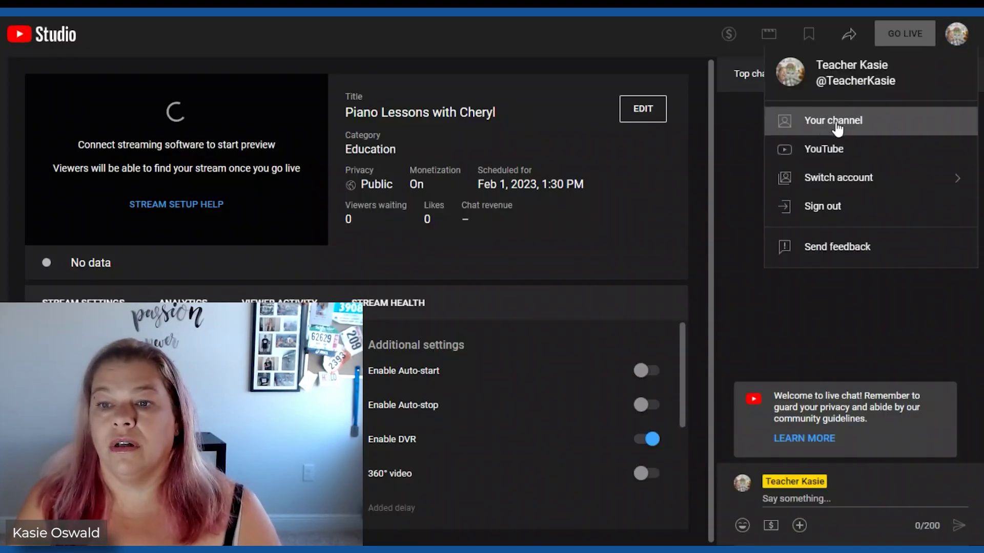
left_click(840, 122)
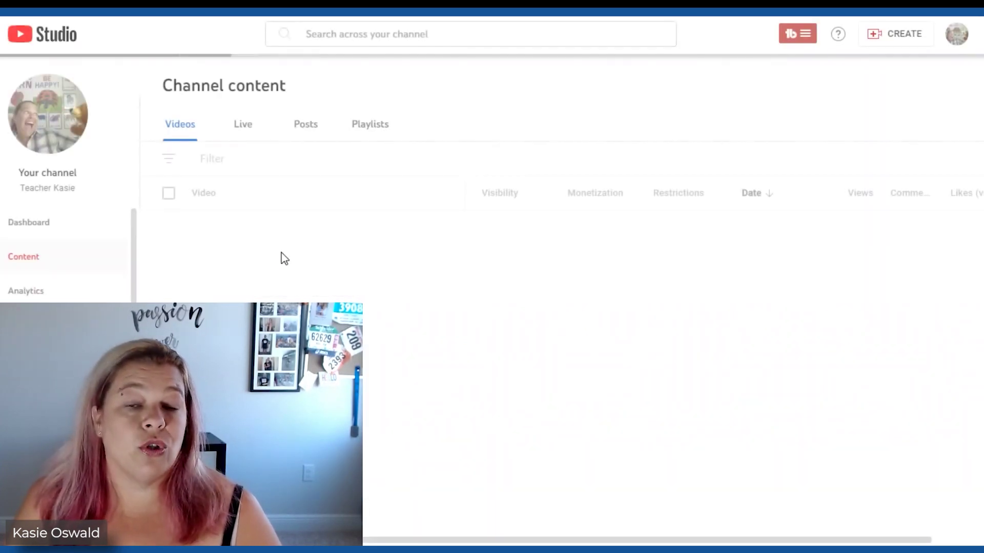
left_click(245, 129)
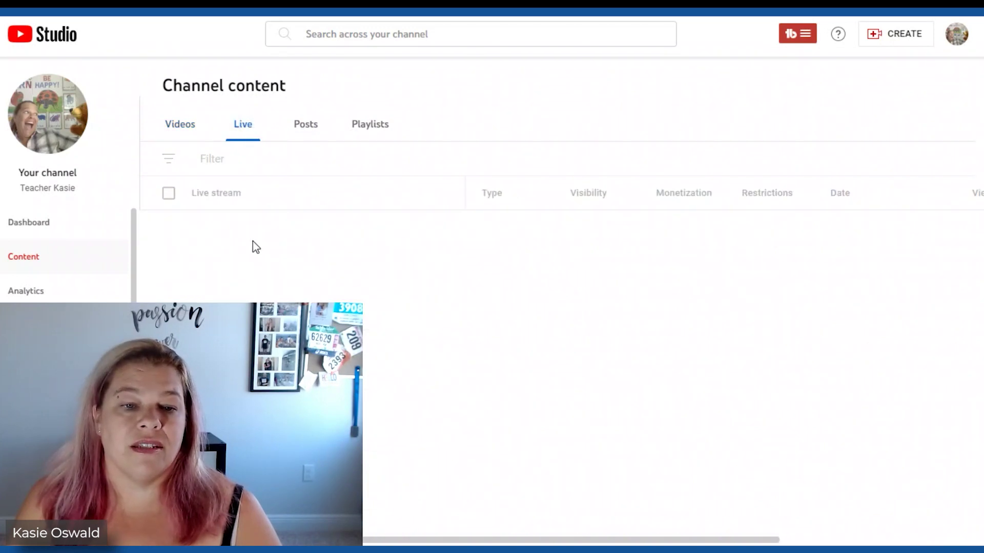
mouse_move(251, 238)
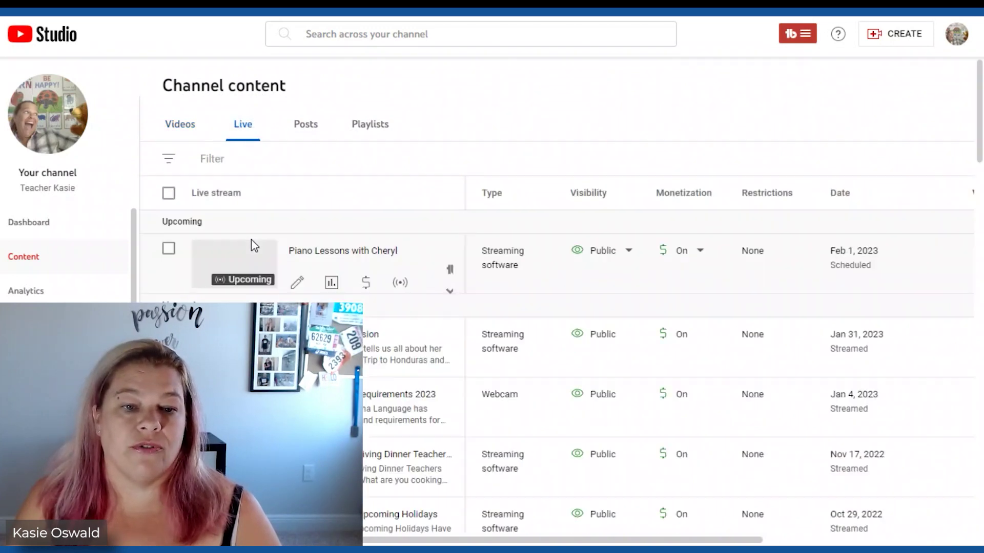
left_click(297, 283)
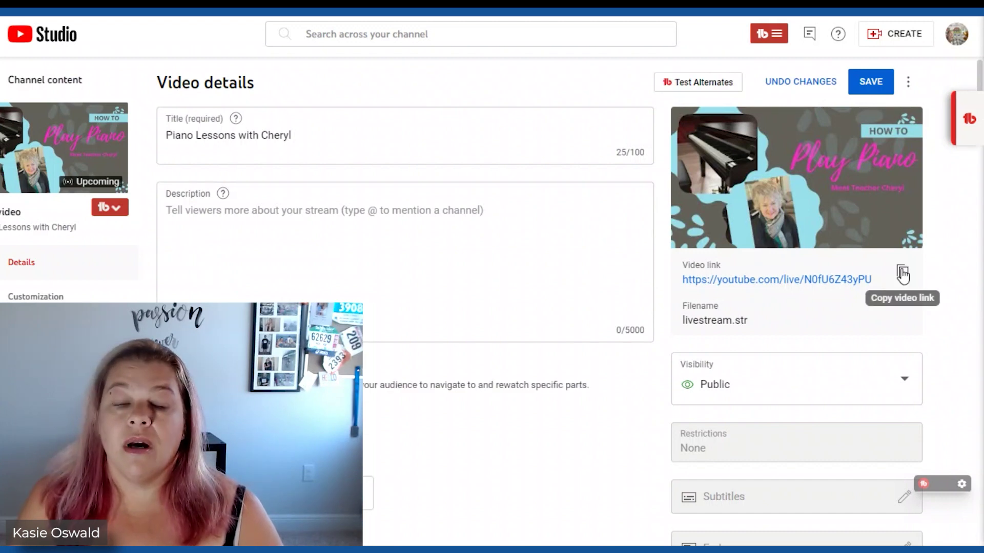
- Open TubeBuddy's SEO Studio for the stream and load the saved draft "piano lessons For Kids and Adults"
left_click(110, 207)
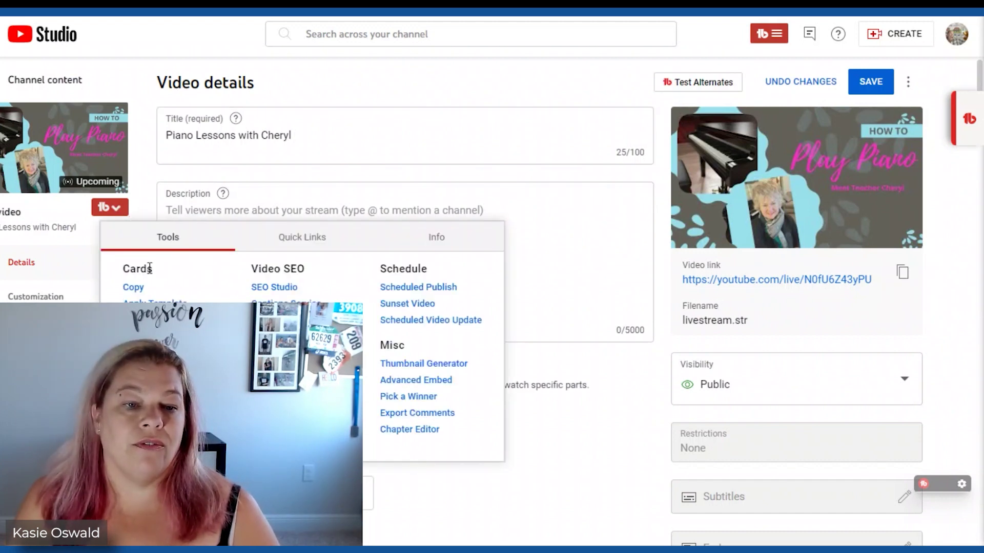
left_click(284, 291)
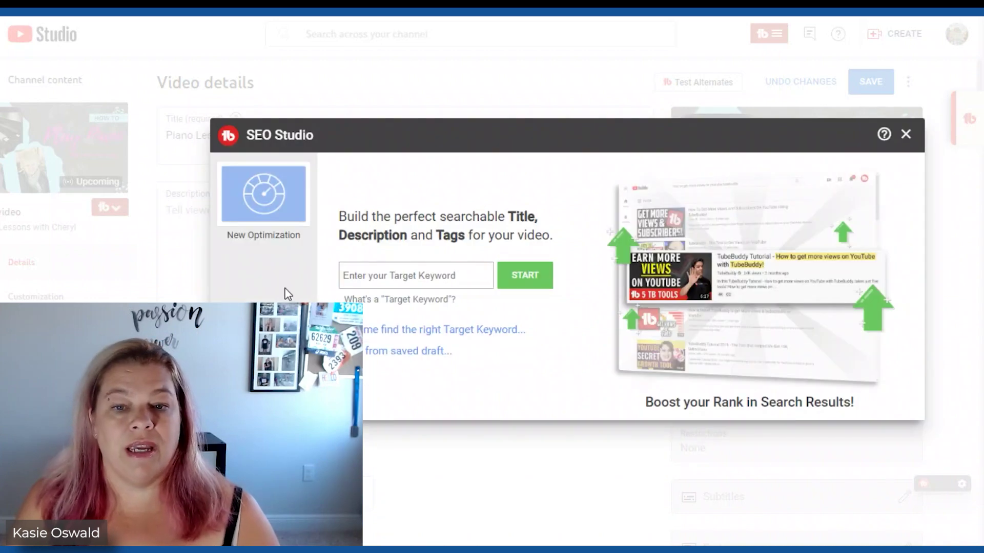
left_click(385, 353)
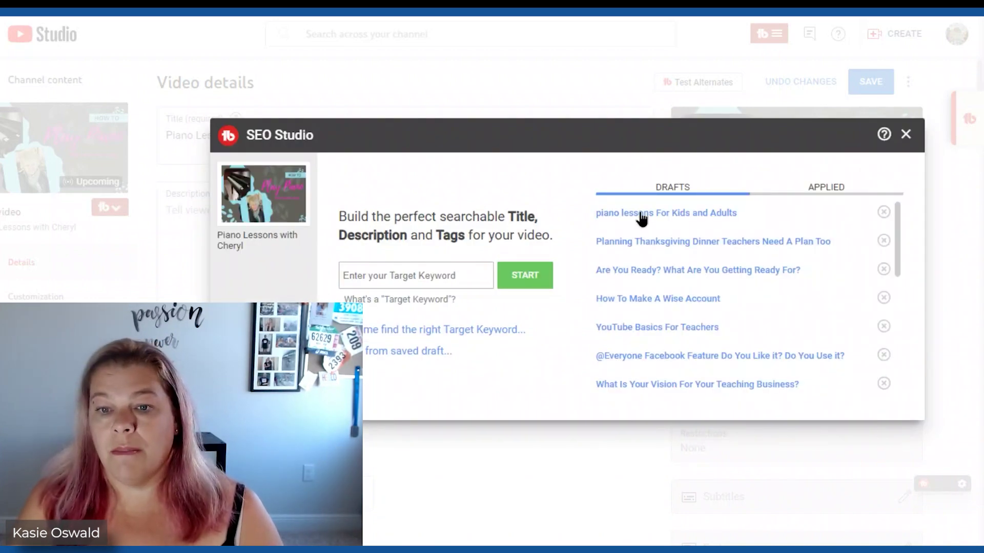
left_click(642, 213)
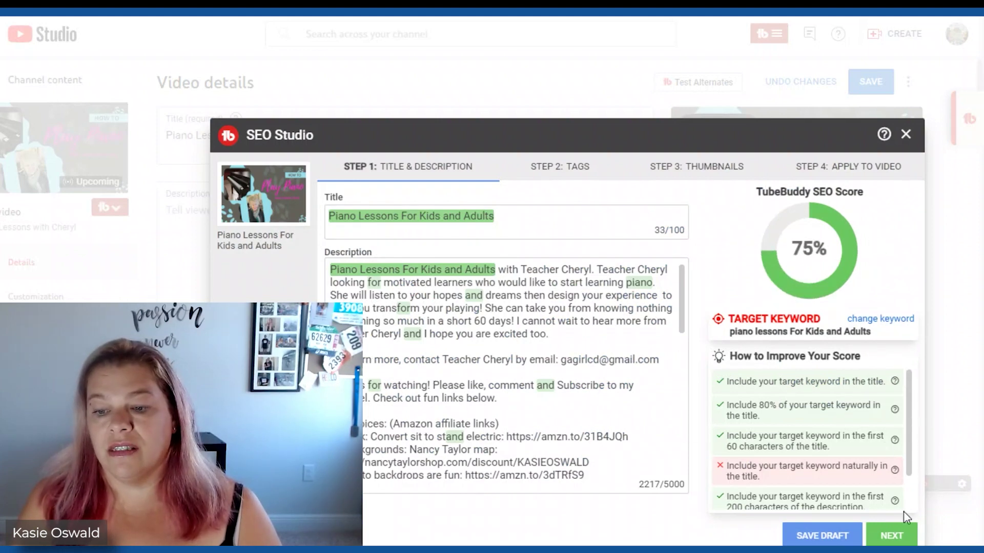
- Accept the draft's title, description, tags and thumbnail, apply the optimization to the stream, and save the changes
left_click(898, 537)
left_click(902, 540)
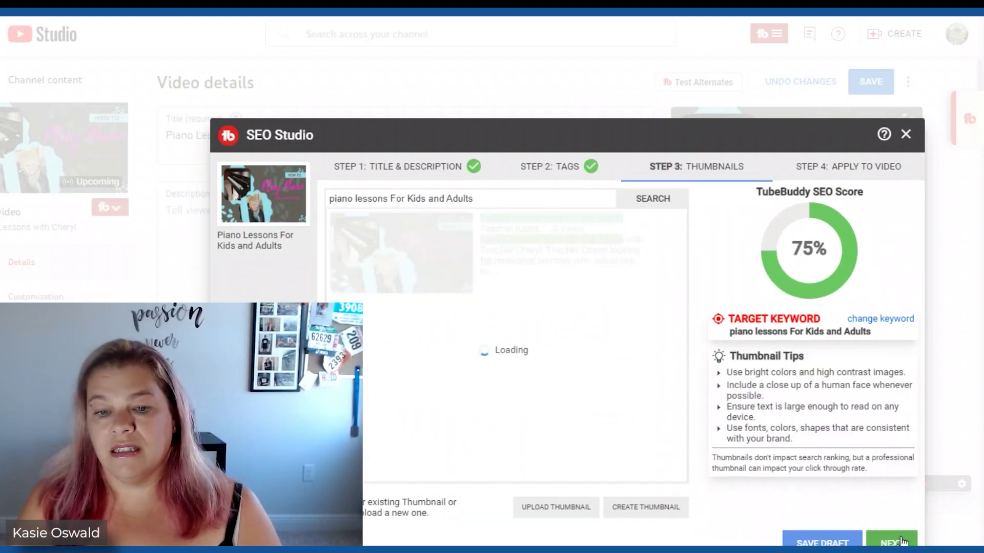
left_click(903, 541)
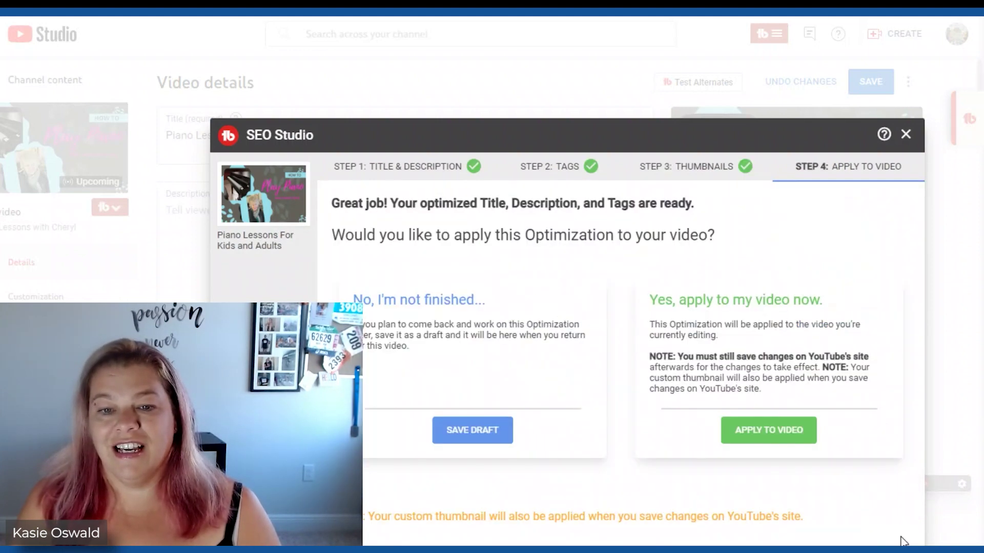
left_click(770, 433)
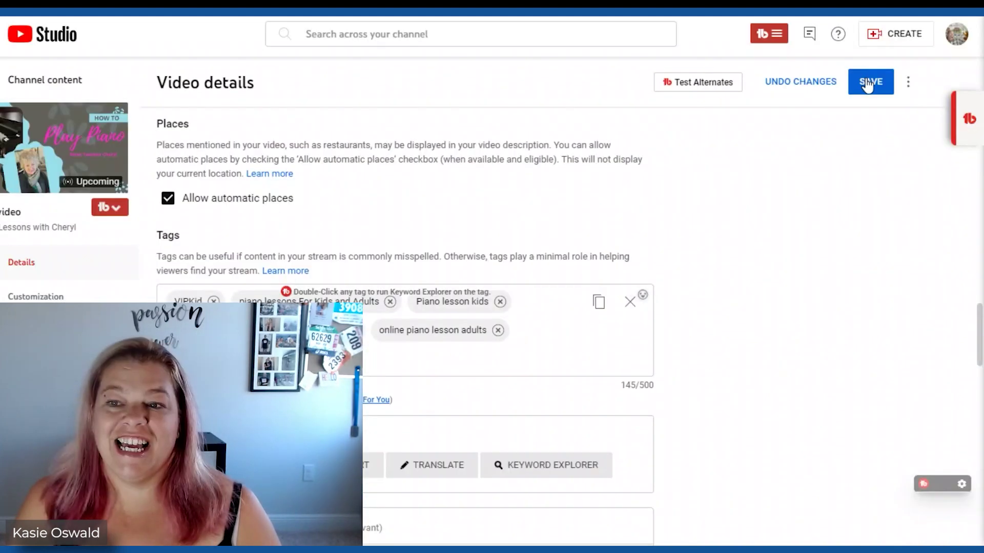
left_click(869, 83)
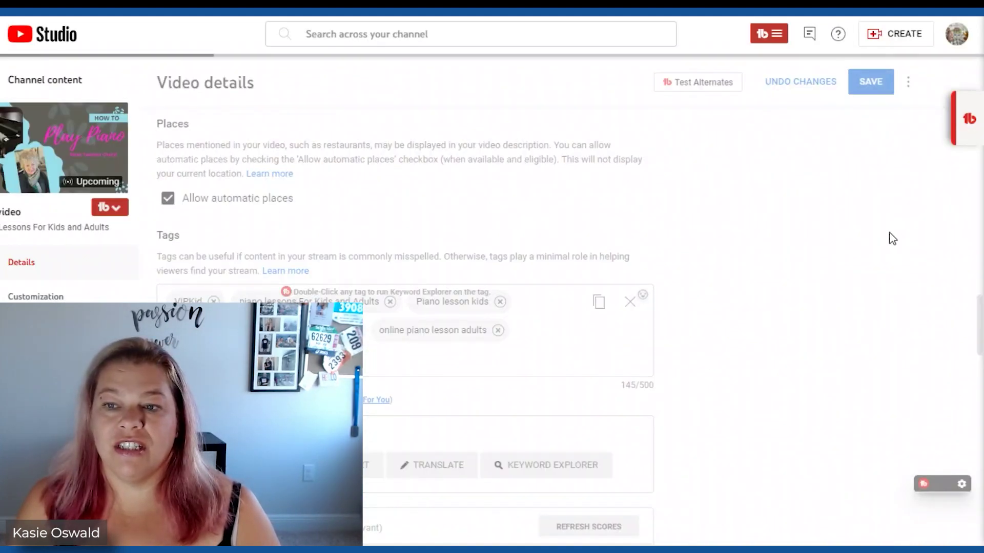
- Copy the stream's video link, paste it as the live streaming page URL in Zoom, and save the custom streaming configuration
scroll(897, 244, "up", 15)
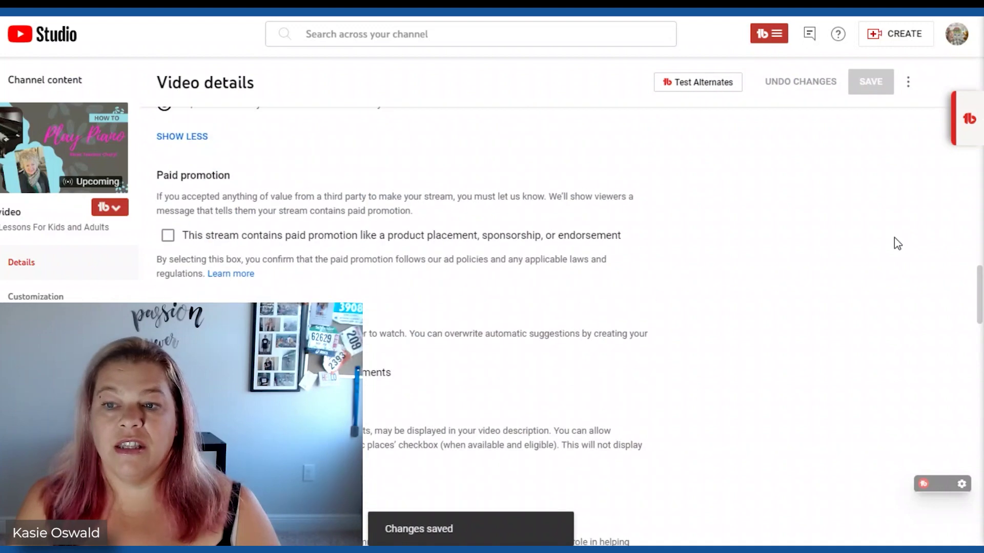
scroll(897, 243, "up", 15)
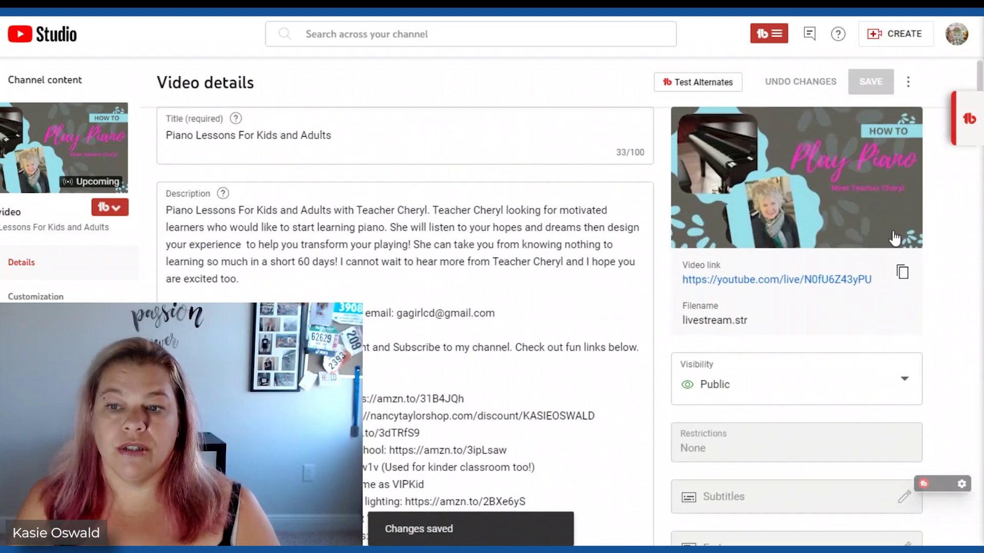
left_click(902, 273)
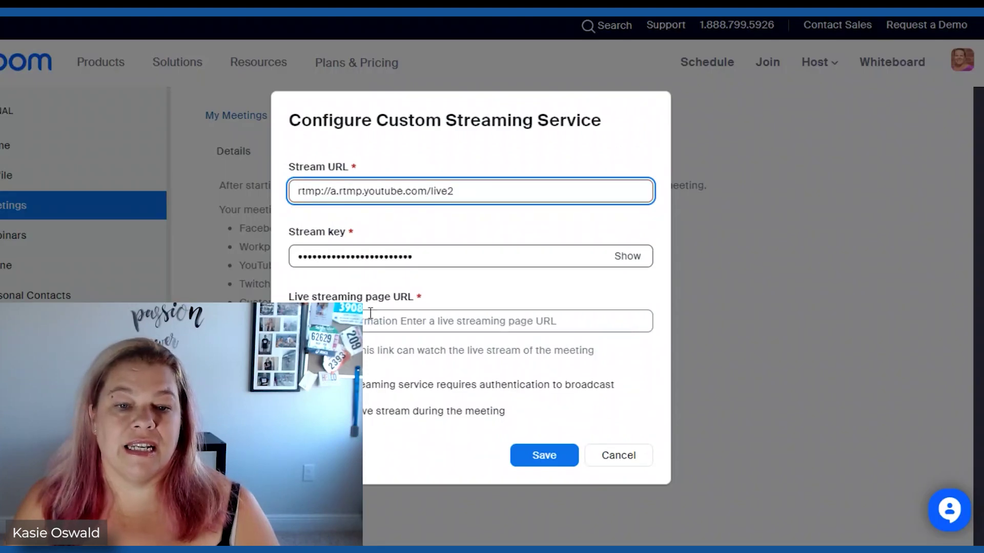
left_click(370, 314)
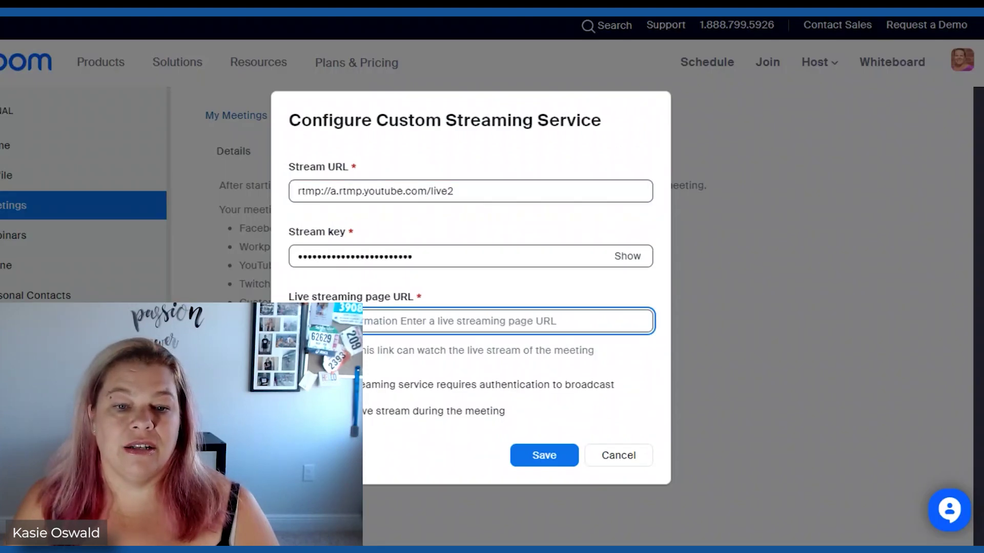
right_click(354, 318)
left_click(390, 205)
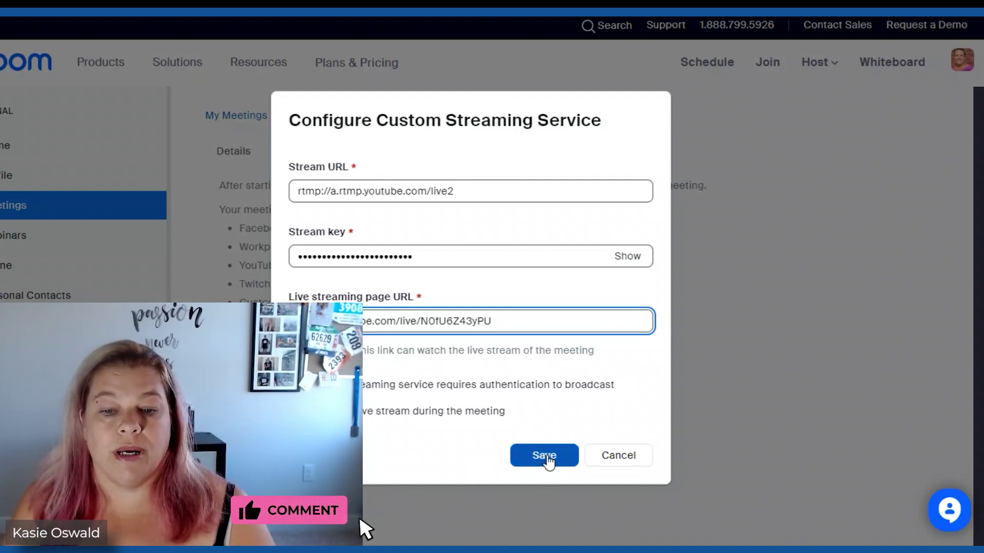
left_click(547, 461)
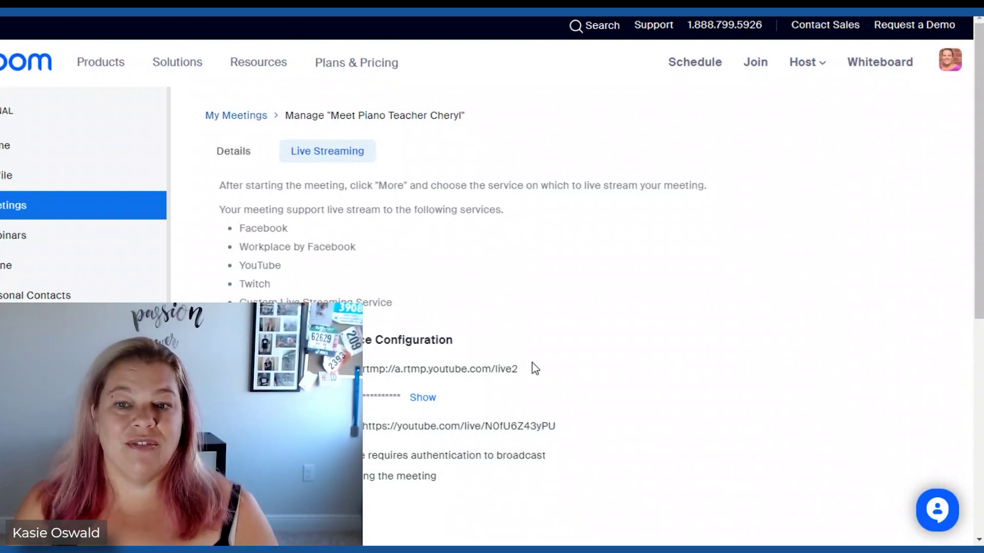
- Review the saved streaming configuration and the Zoom meeting's details, including its time, security and invite link
scroll(531, 372, "down", 5)
scroll(528, 359, "up", 5)
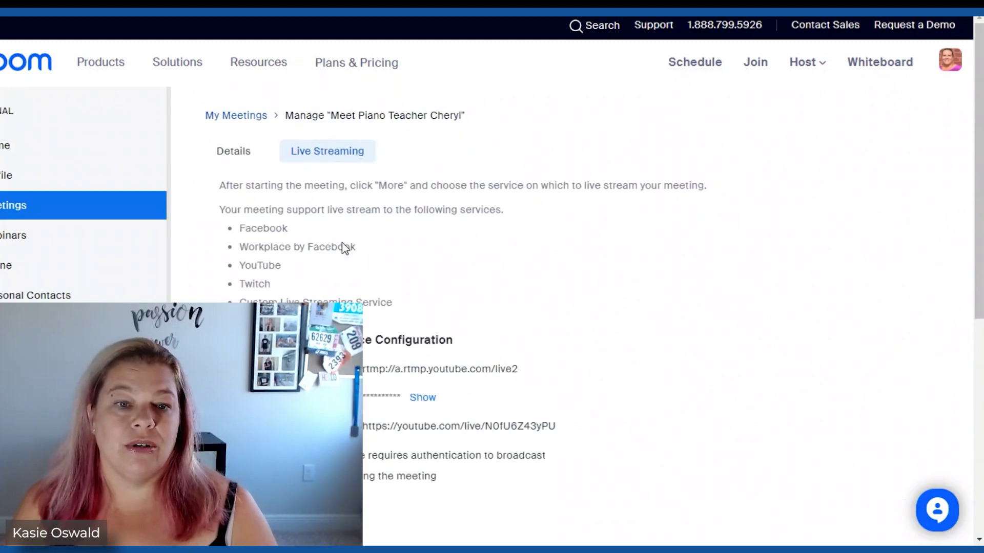
left_click(233, 153)
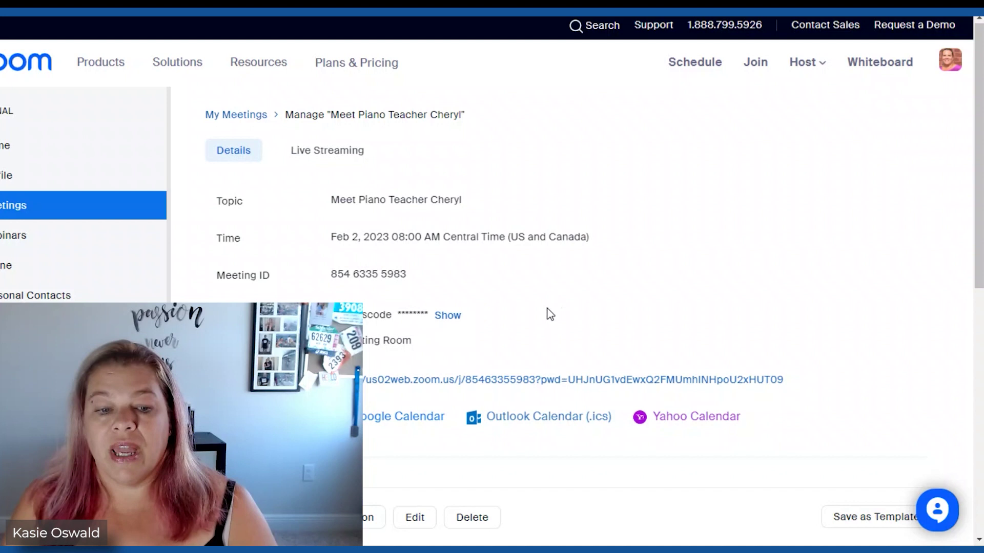
scroll(550, 314, "down", 3)
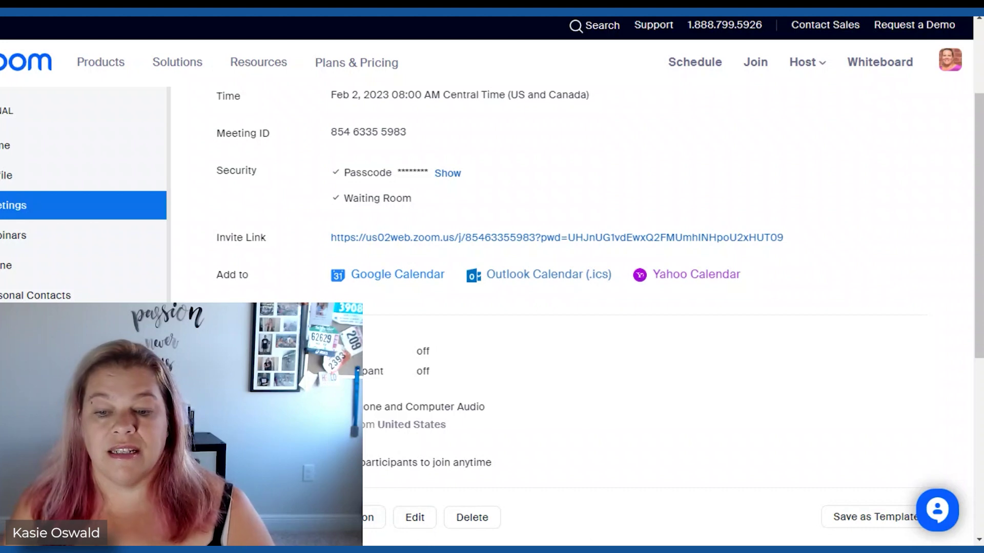
mouse_move(665, 550)
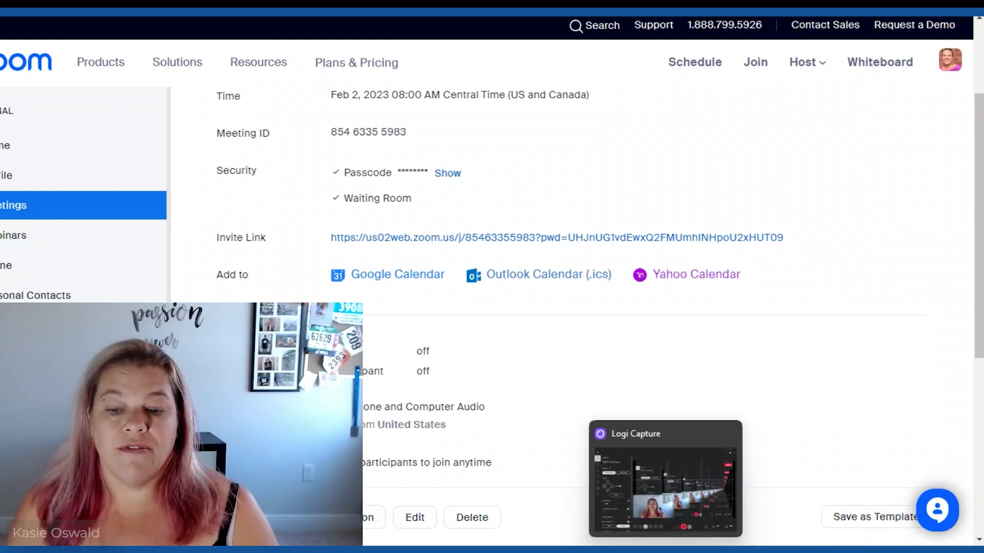